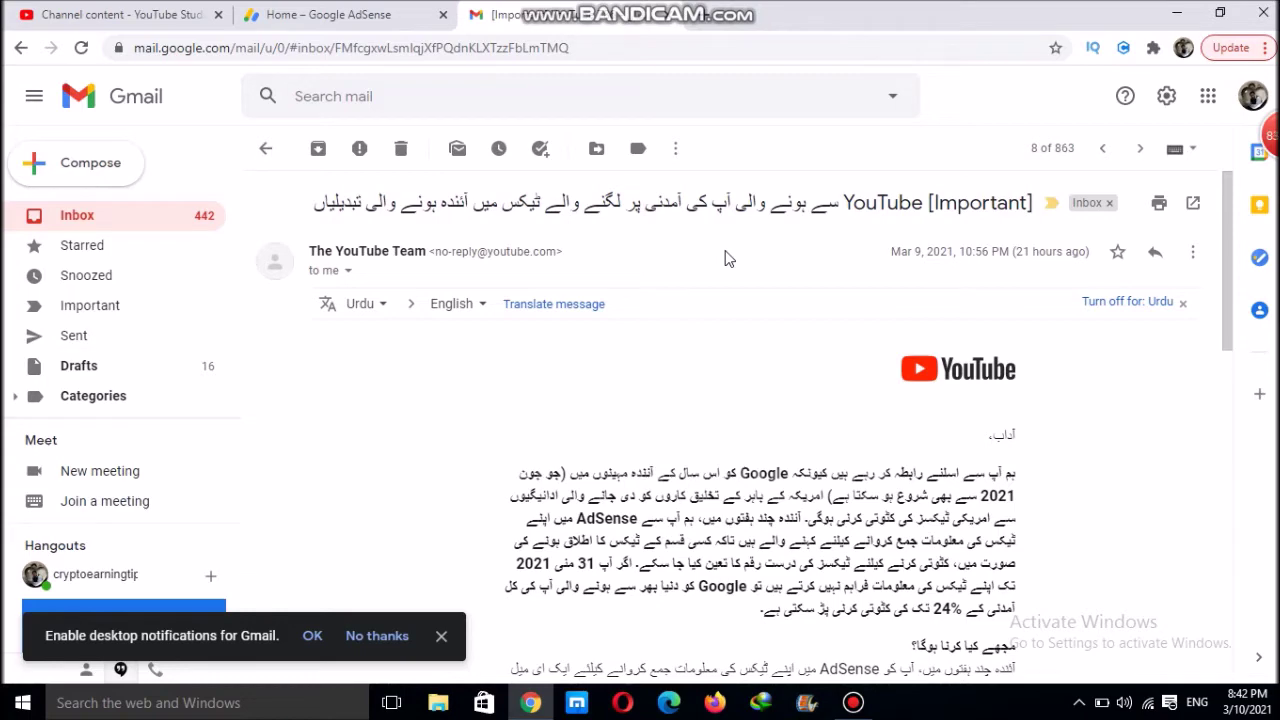
left_click_drag(1225, 268, 1225, 334)
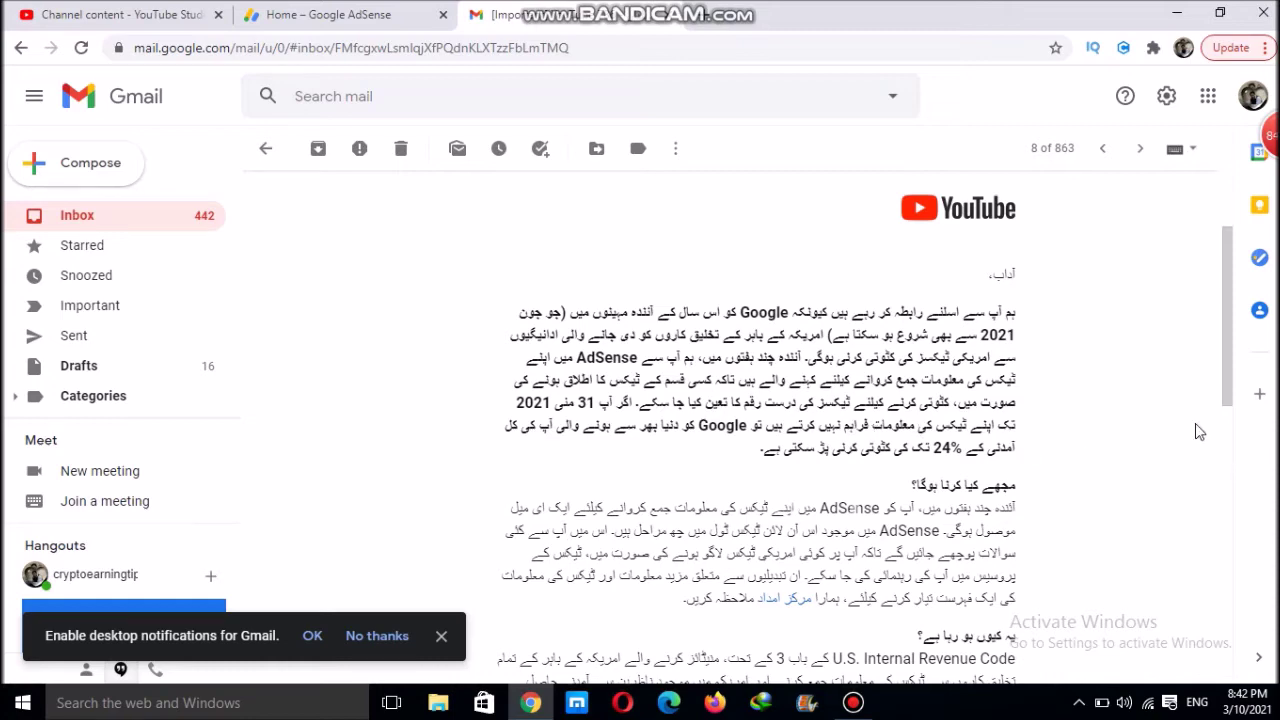
left_click_drag(1231, 383, 1224, 445)
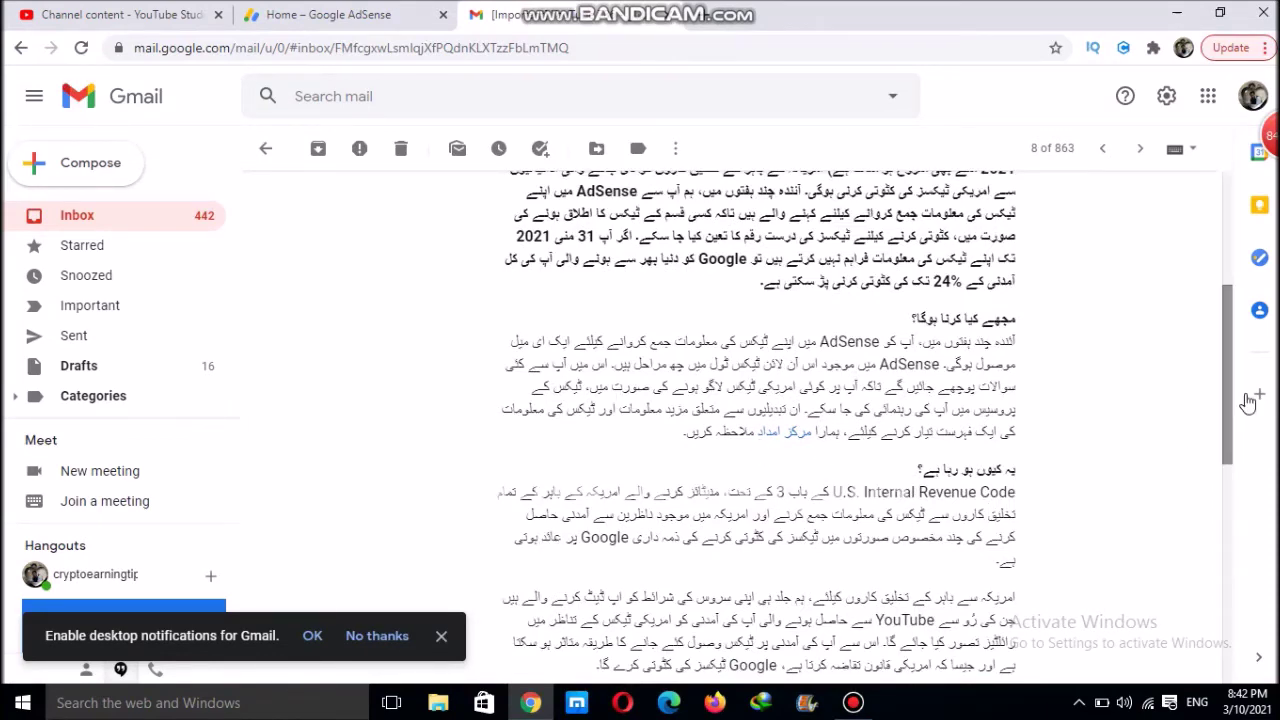
left_click_drag(1227, 386, 1232, 313)
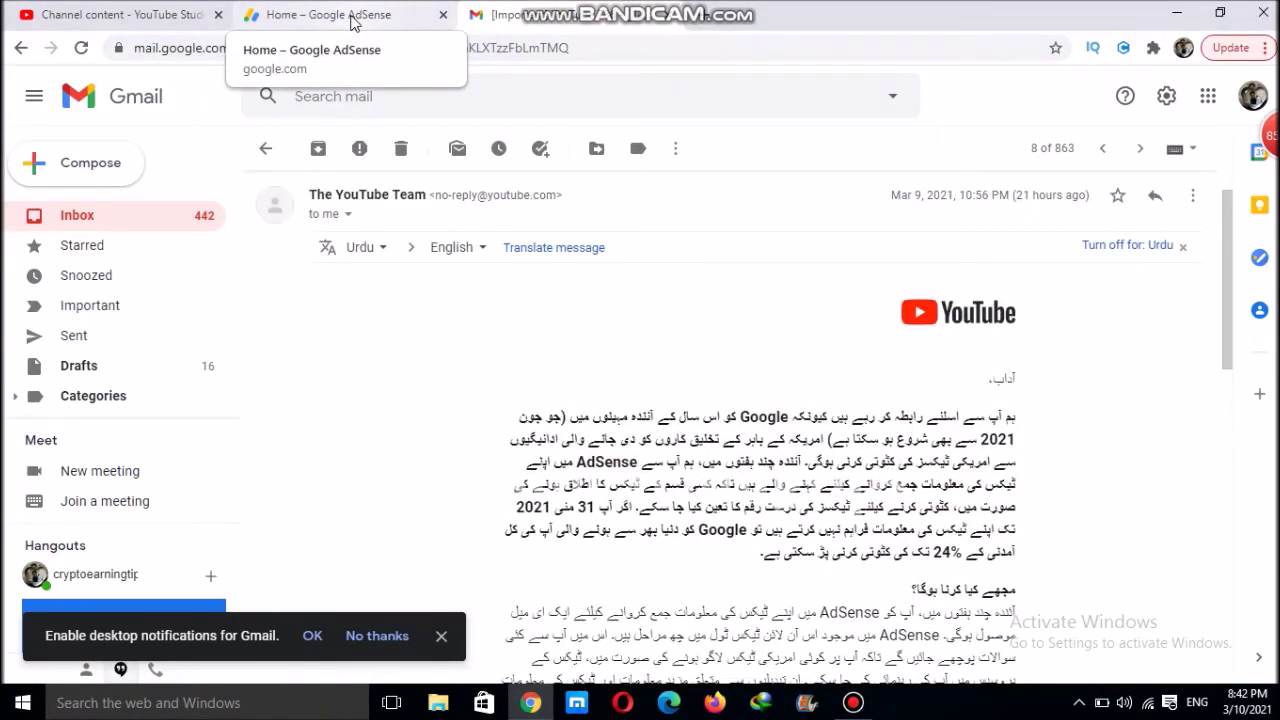
Go from the AdSense home dashboard's tax warning banner to the Manage tax info page
left_click(352, 22)
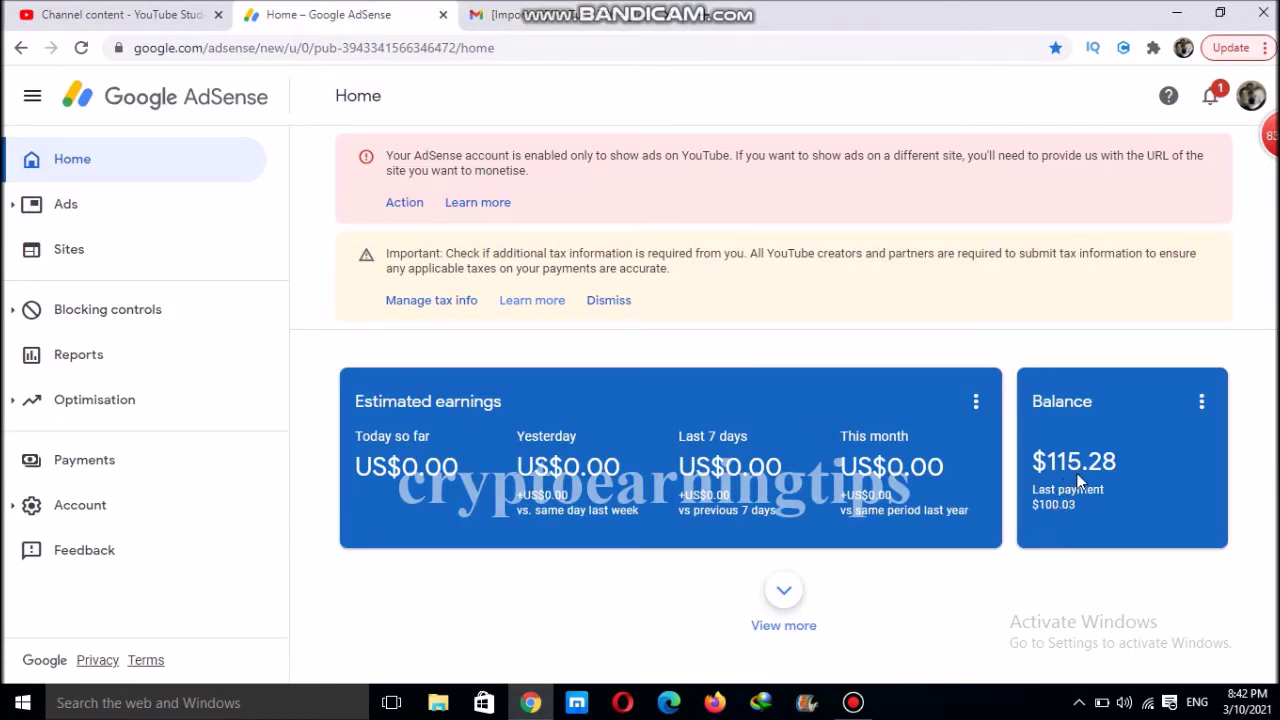
left_click(431, 301)
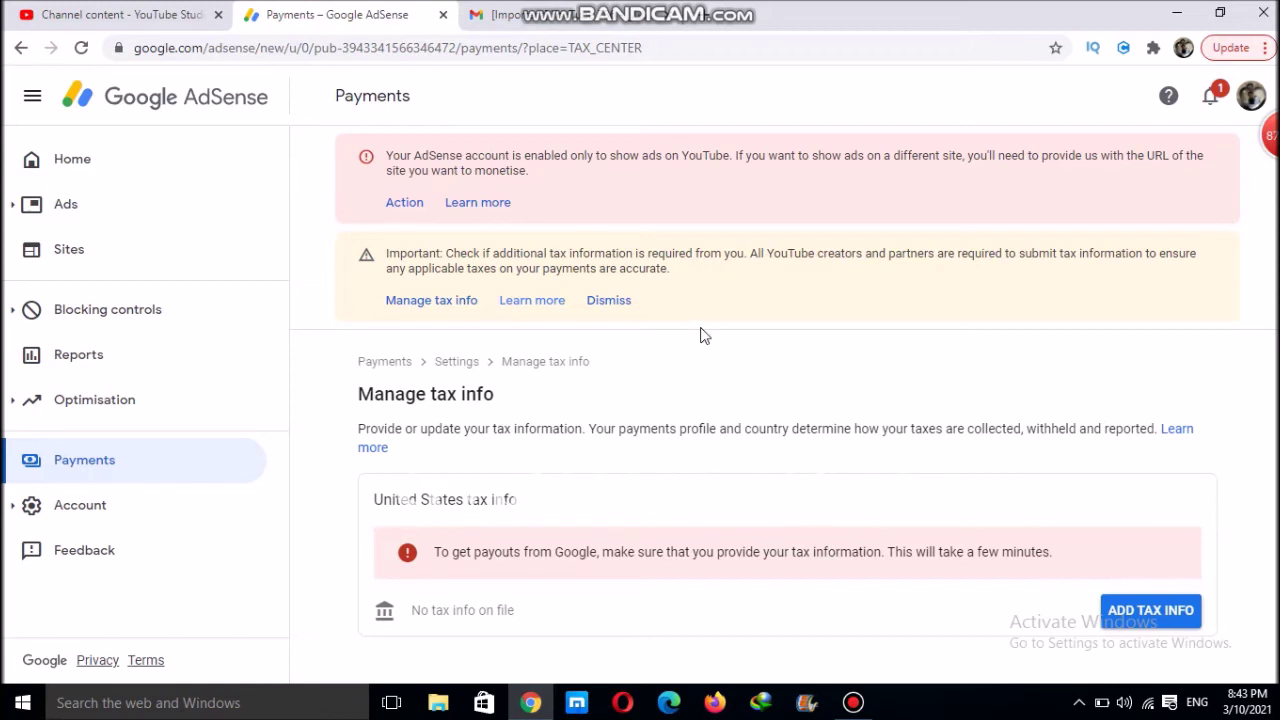
Start adding United States tax info and re-verify the Google account with its password
left_click(1113, 616)
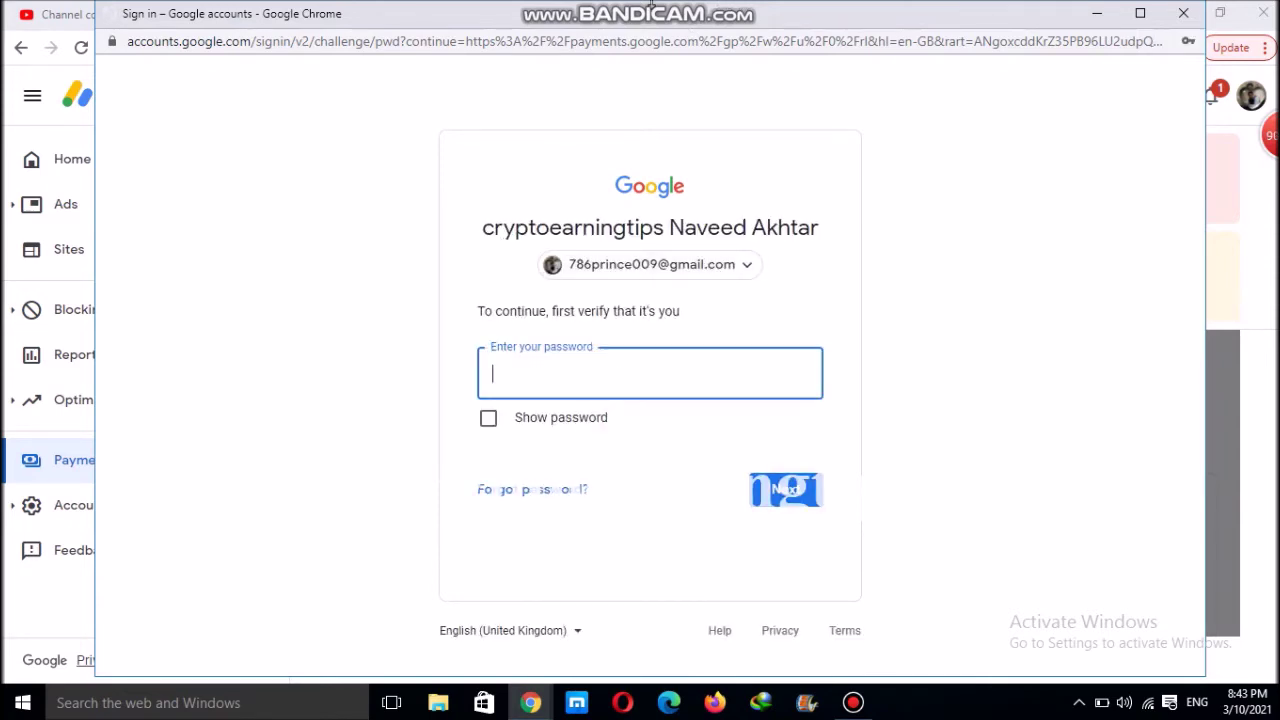
mouse_move(812, 16)
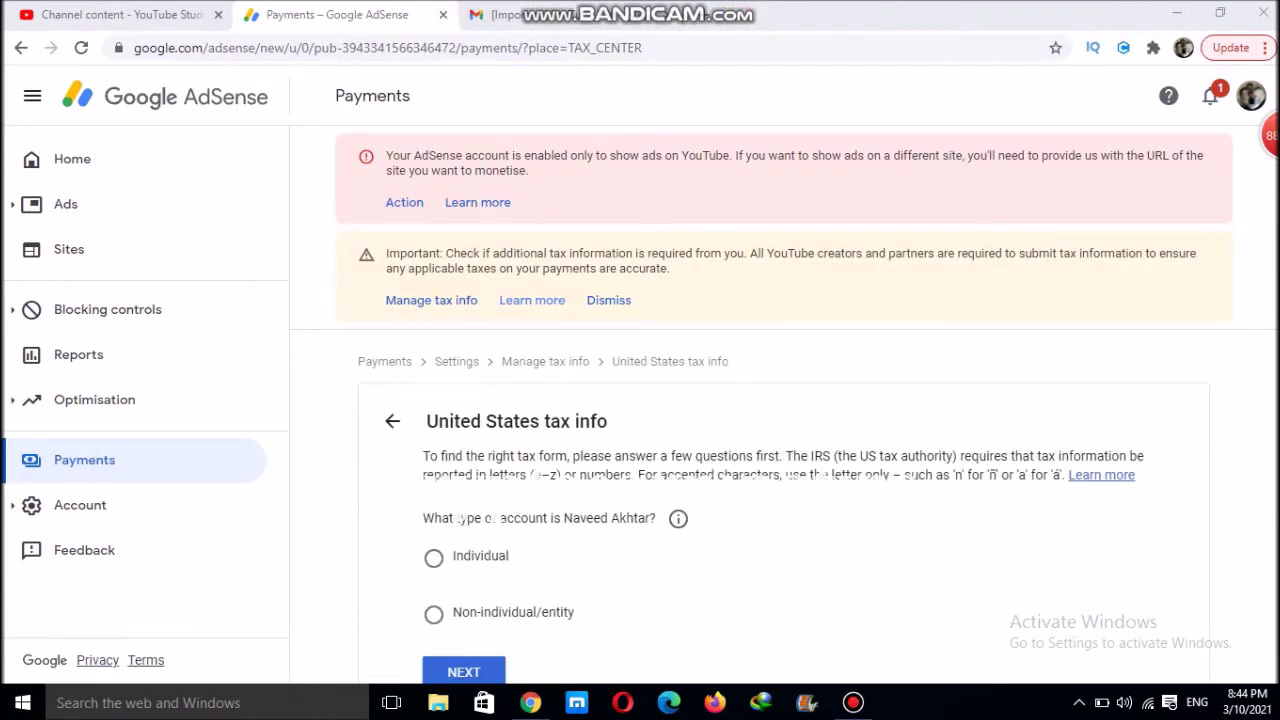
Choose Individual, answer No to US citizen or resident, and start the W-8BEN form
left_click(1010, 244)
scroll(1010, 244, "down", 1)
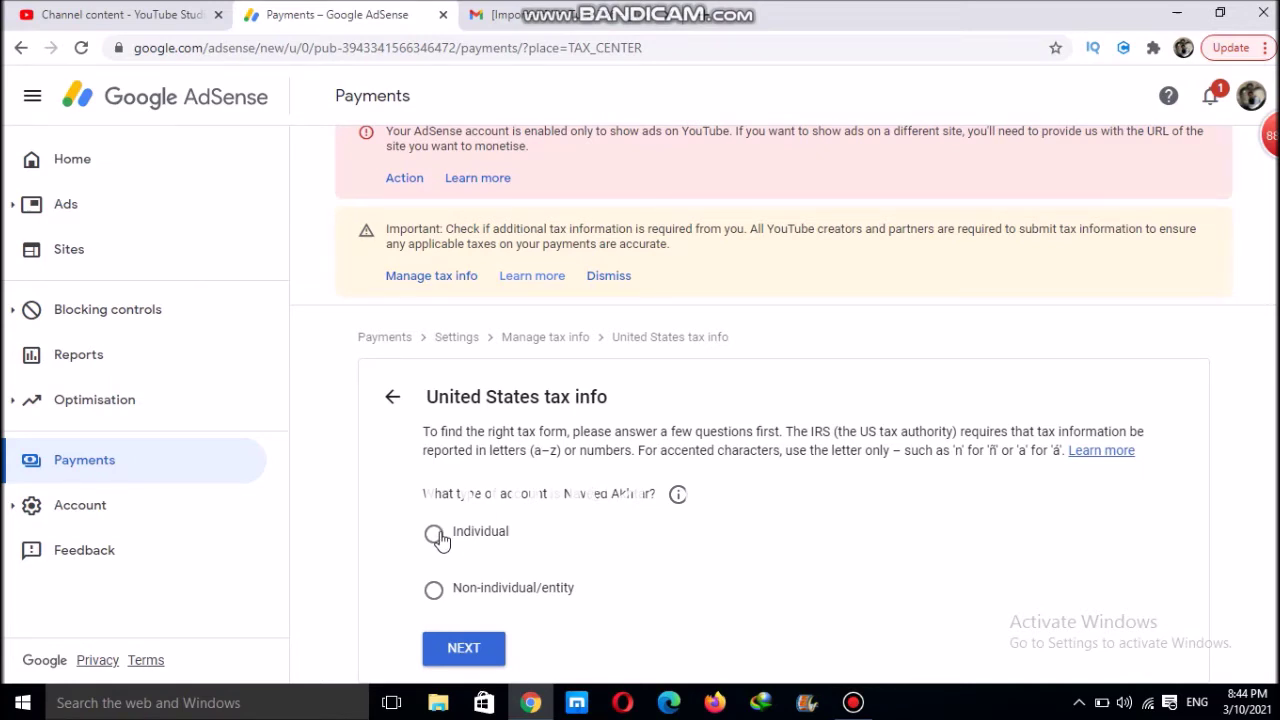
left_click(436, 536)
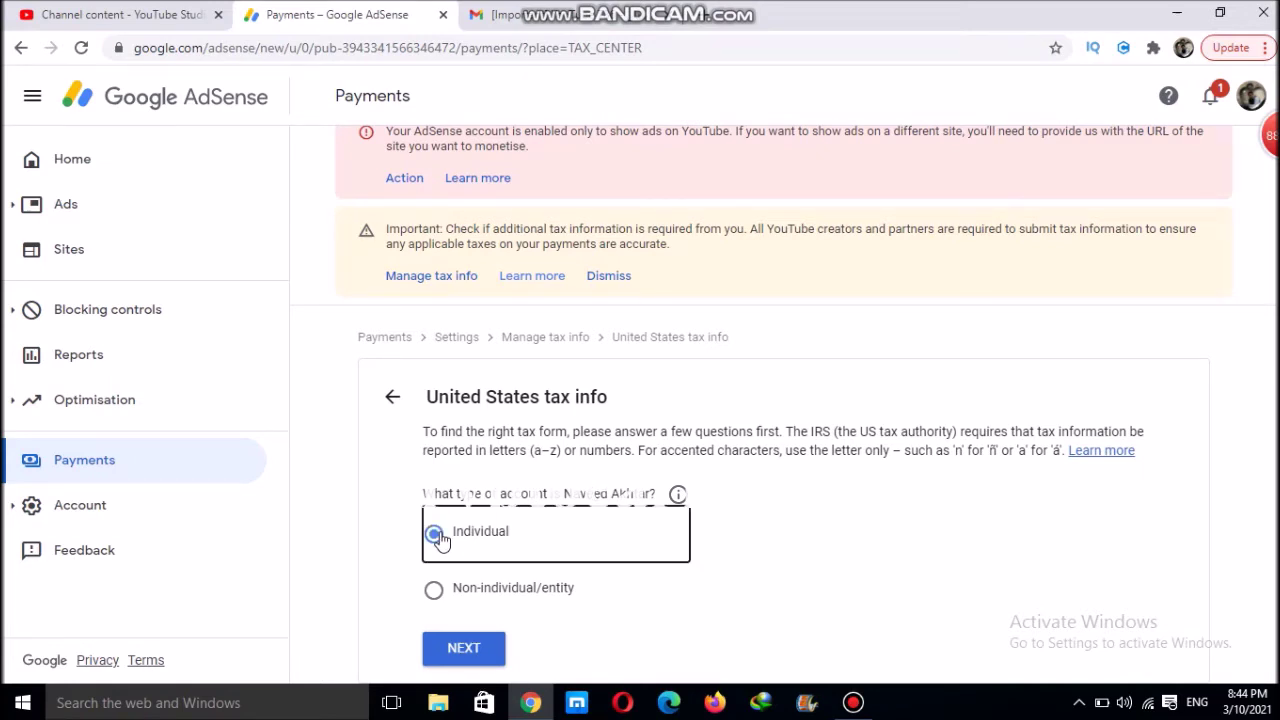
left_click(461, 656)
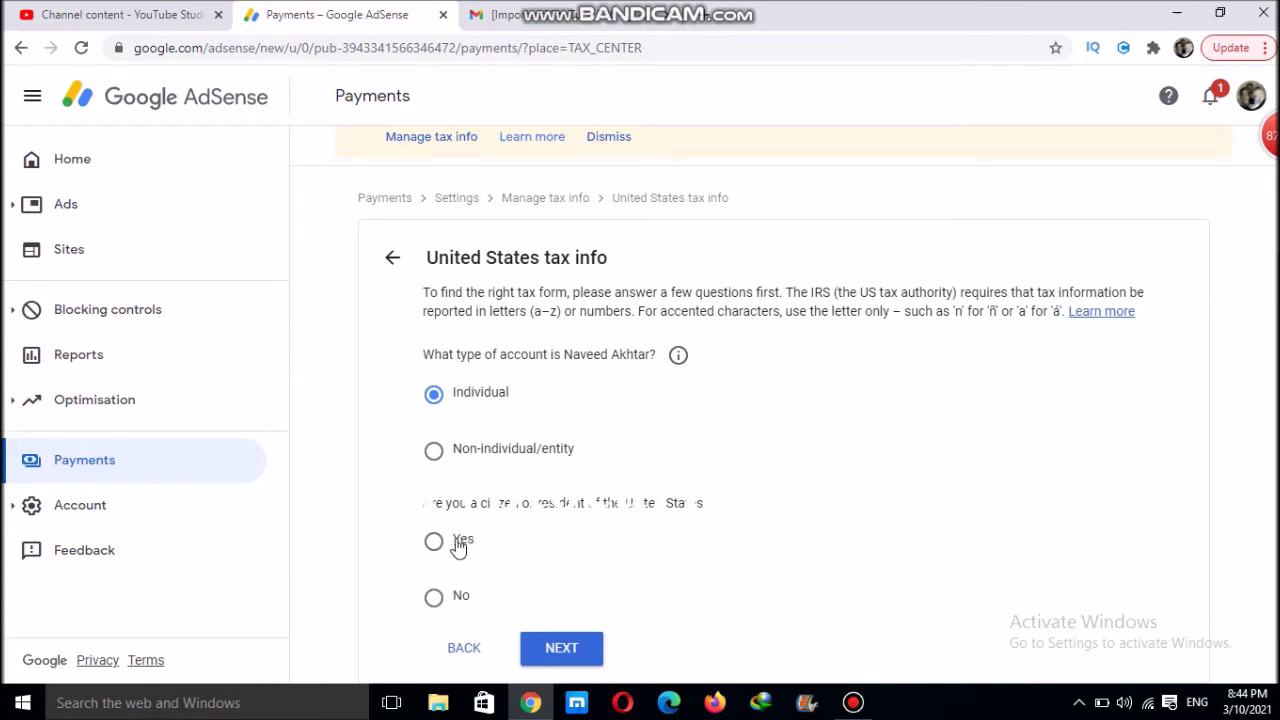
left_click(440, 600)
left_click(556, 650)
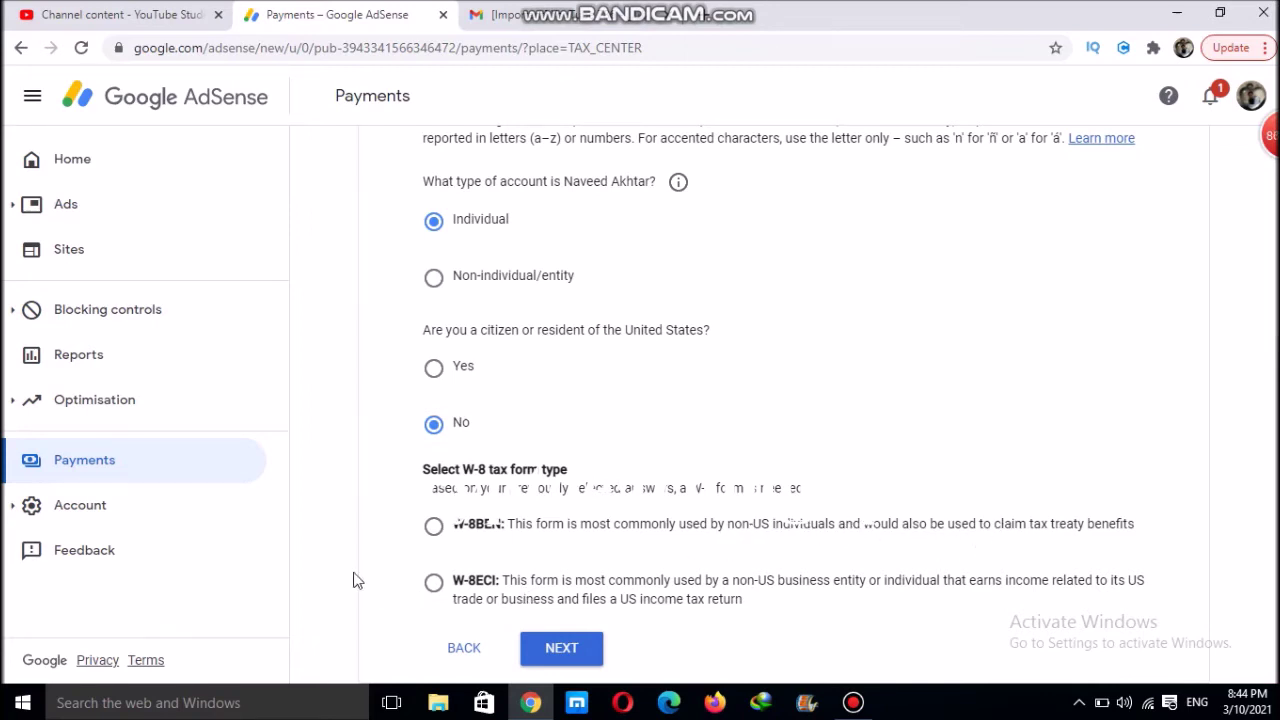
left_click(433, 526)
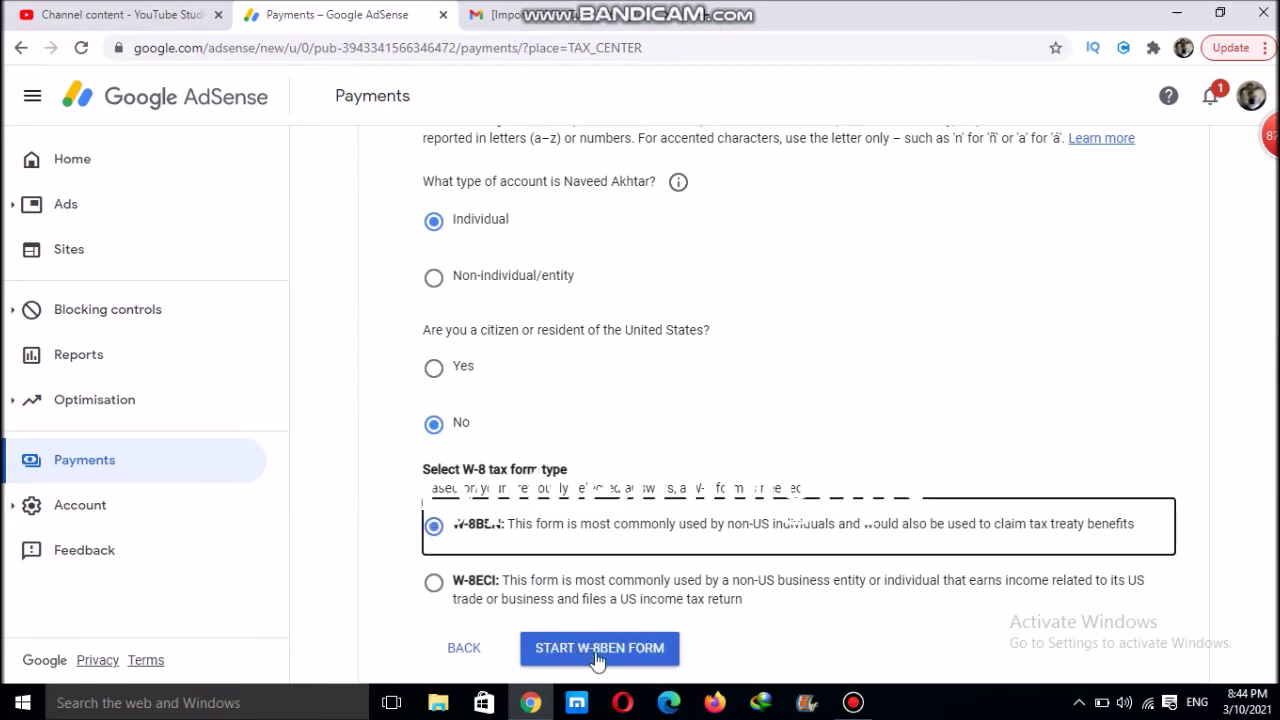
left_click(595, 652)
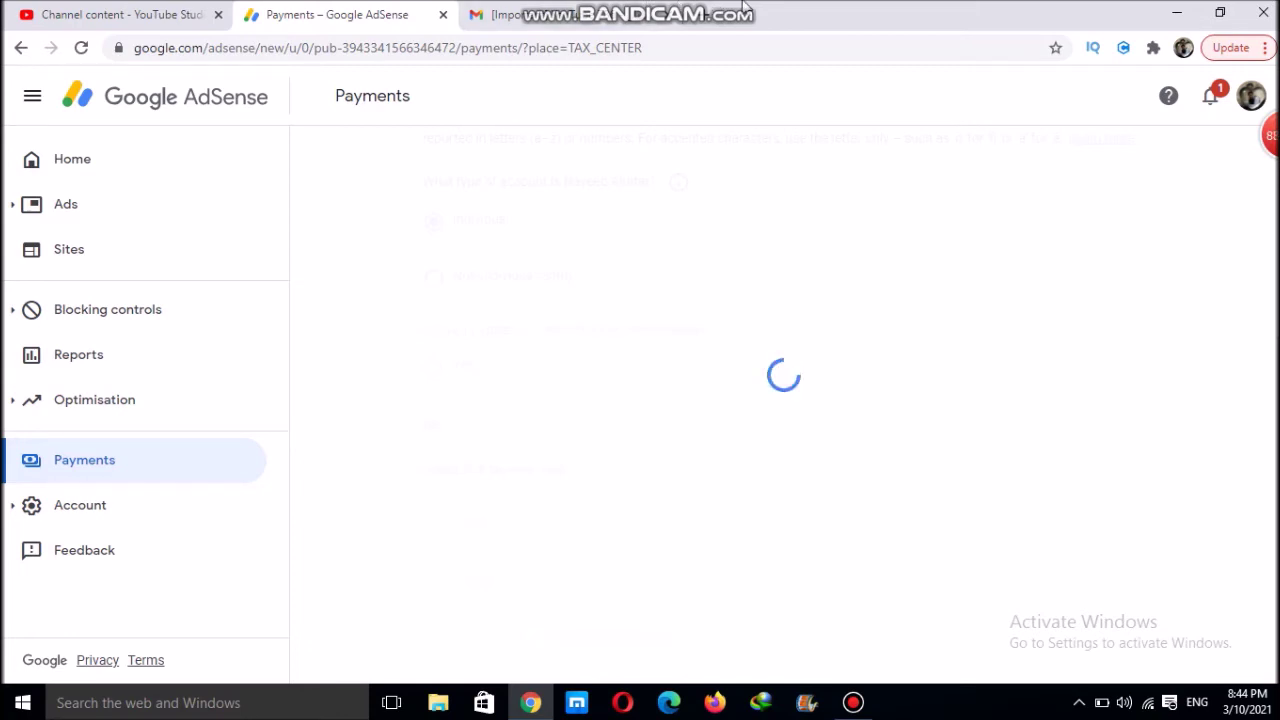
Select Pakistan as the country of citizenship and continue to the Address step
mouse_move(687, 10)
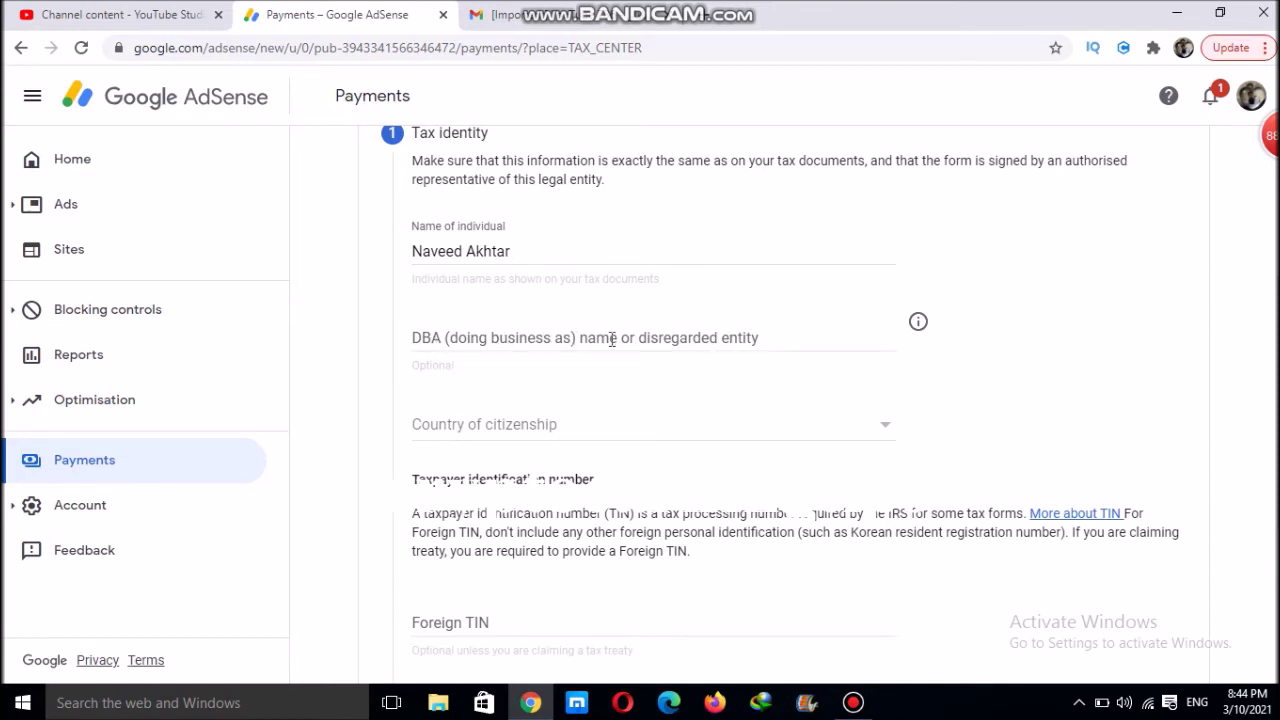
left_click(516, 432)
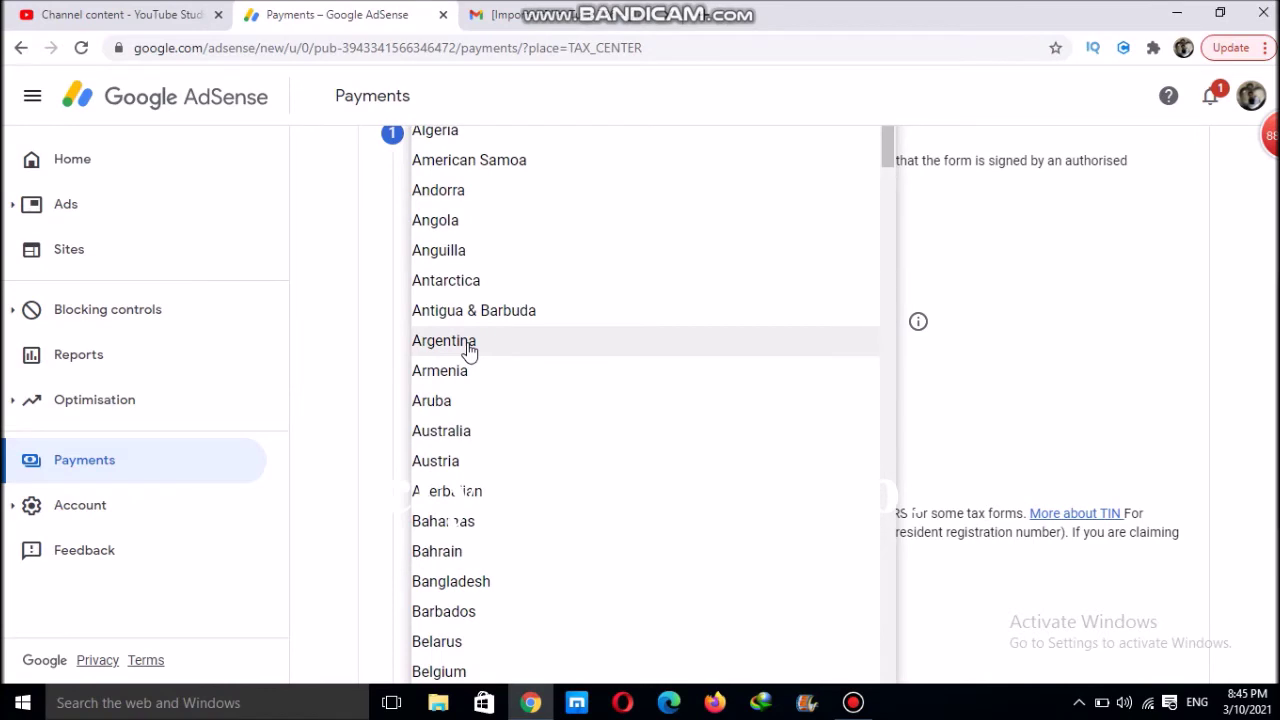
scroll(469, 351, "down", 15)
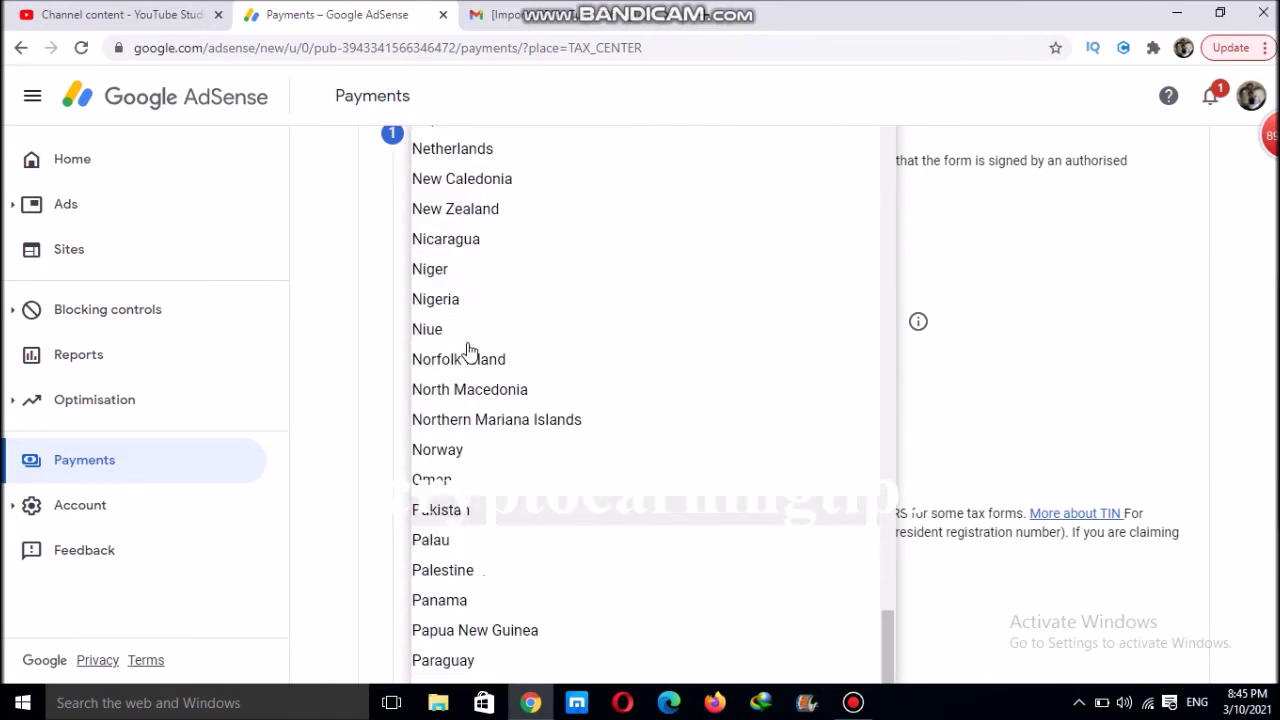
left_click(443, 511)
scroll(1166, 406, "down", 3)
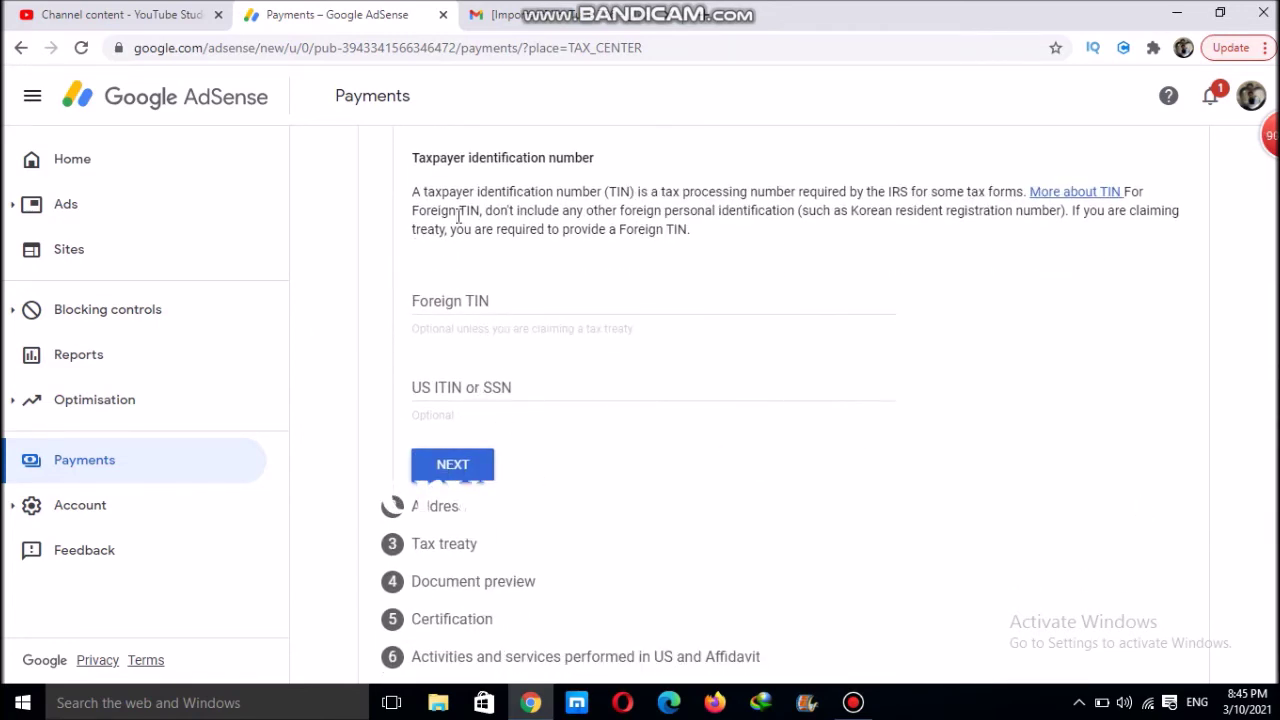
left_click(457, 468)
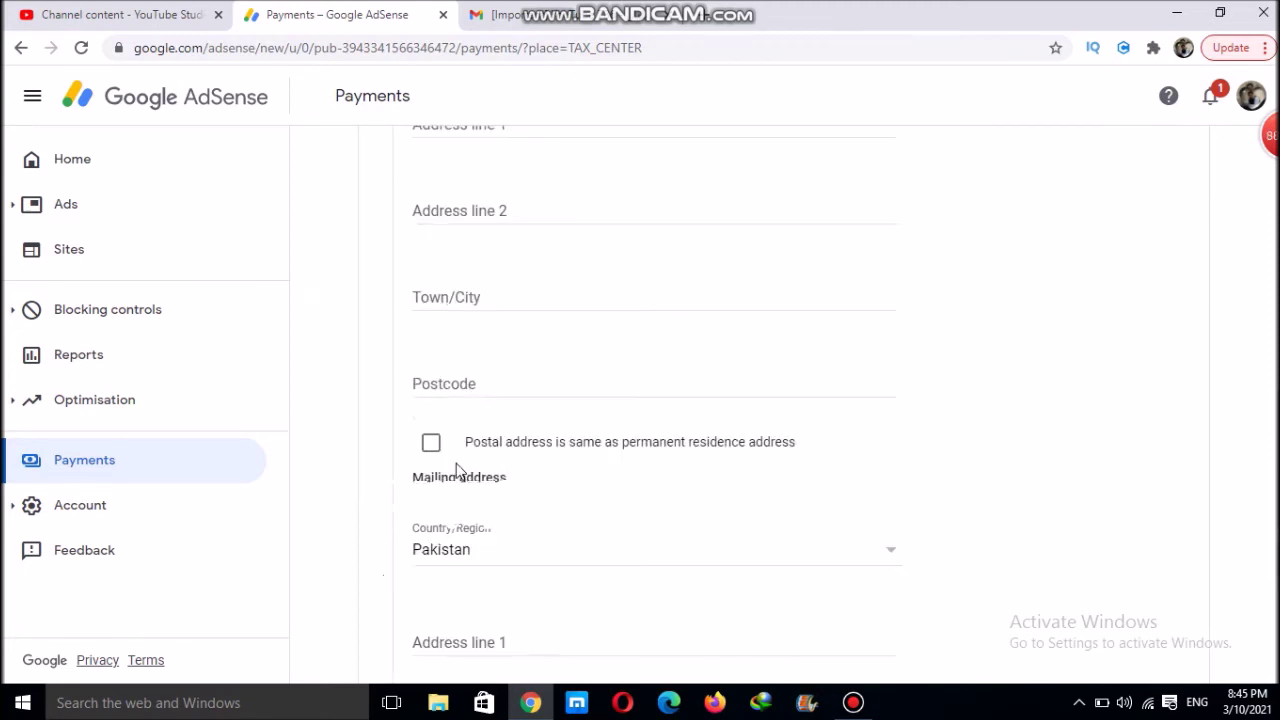
scroll(1276, 305, "up", 3)
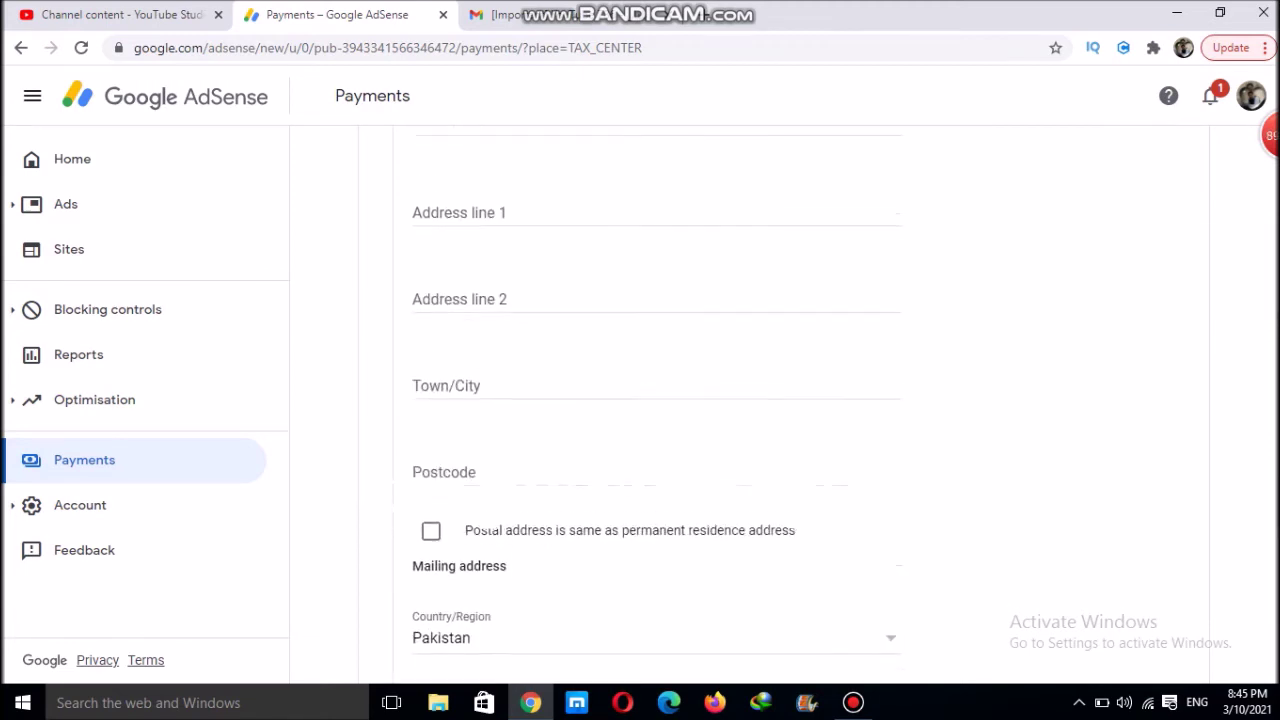
scroll(1276, 305, "up", 1)
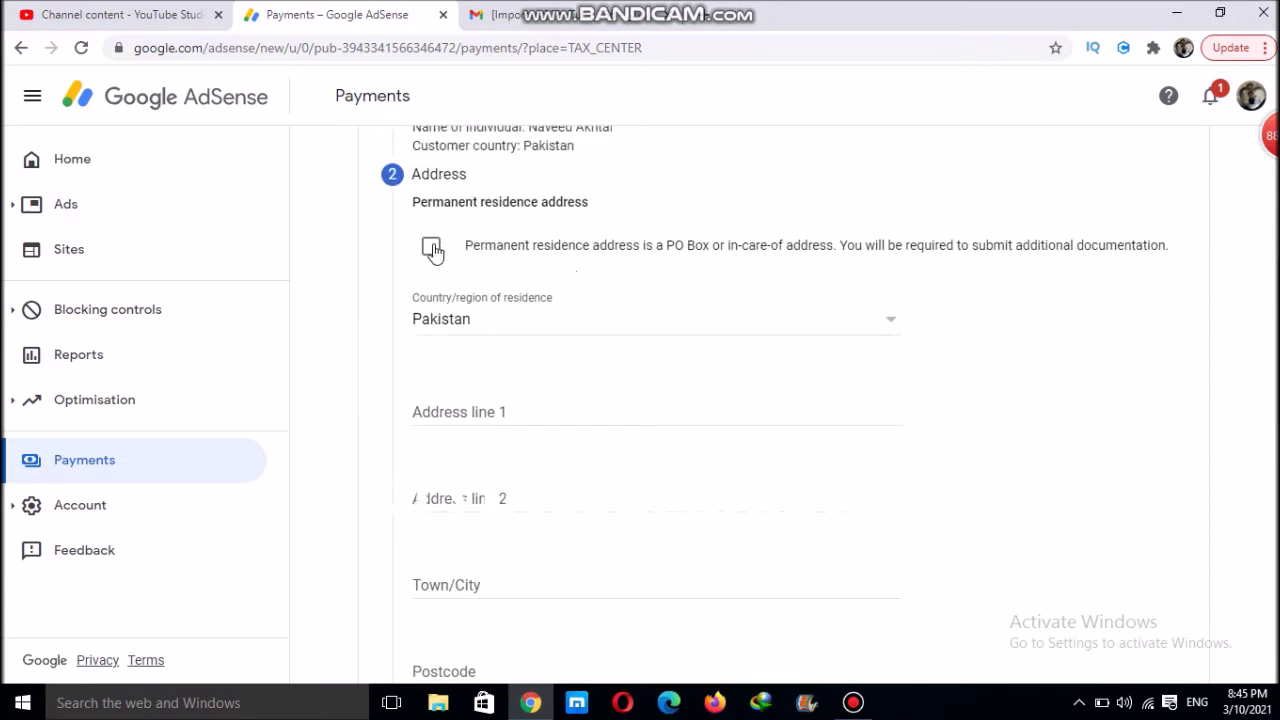
Mark the permanent address as a PO Box, keep the postal address the same, and continue
left_click(430, 247)
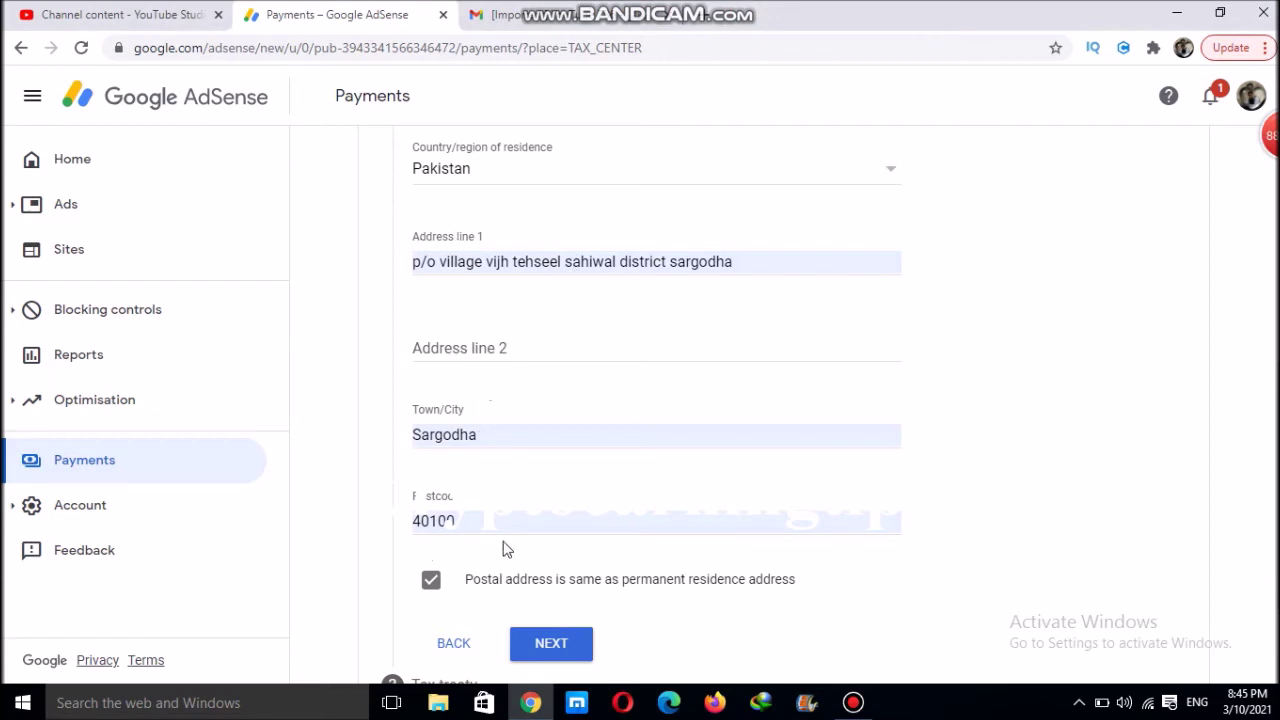
left_click(429, 584)
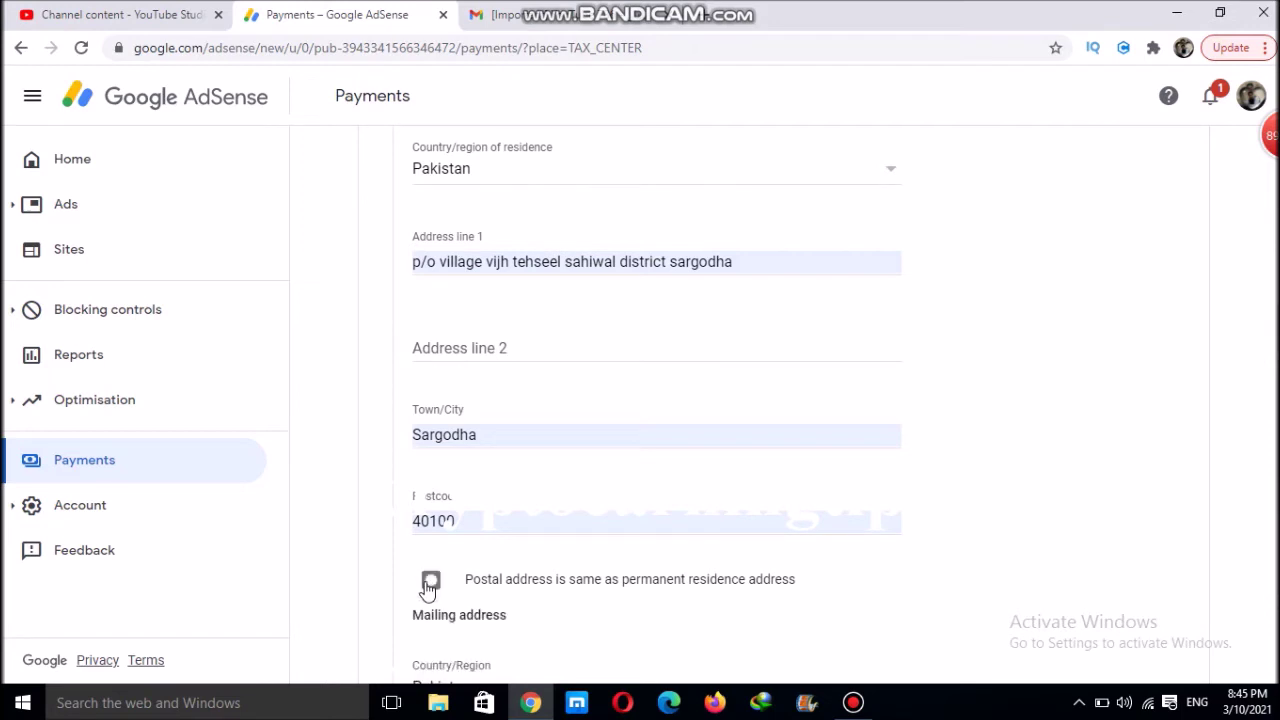
left_click(429, 584)
left_click(551, 645)
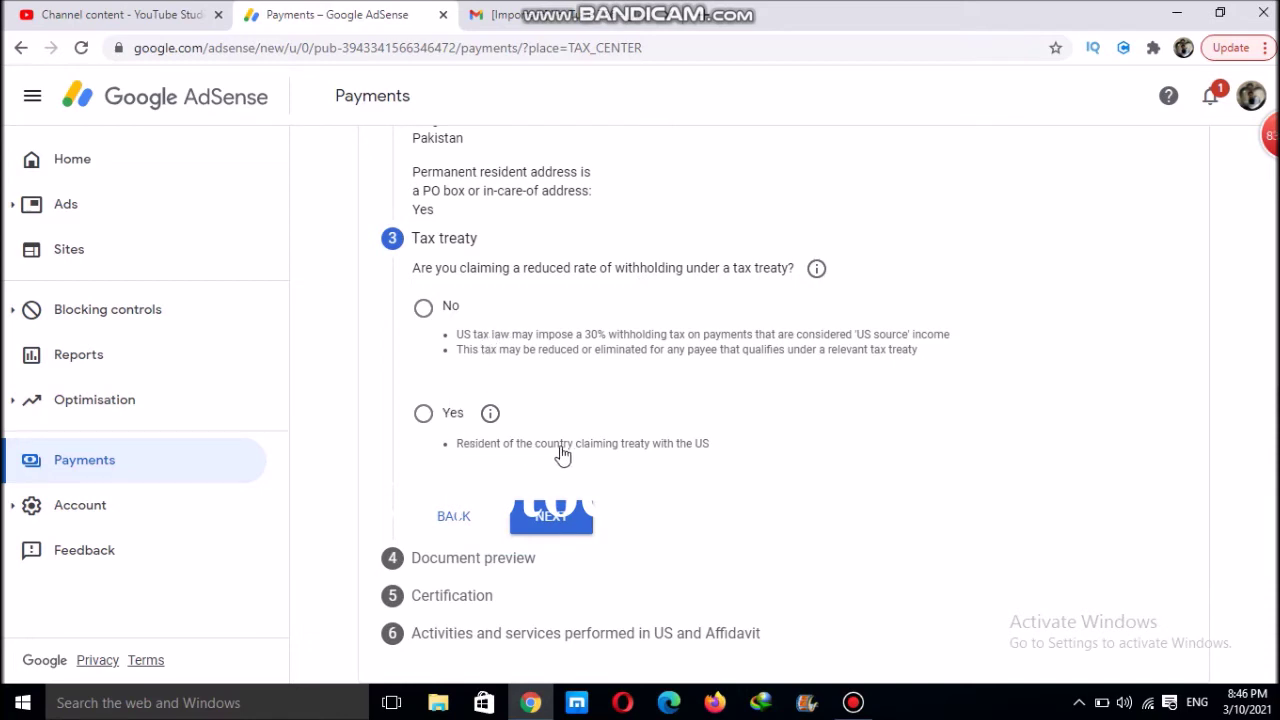
Answer No to claiming a reduced tax treaty withholding rate and continue
left_click(423, 309)
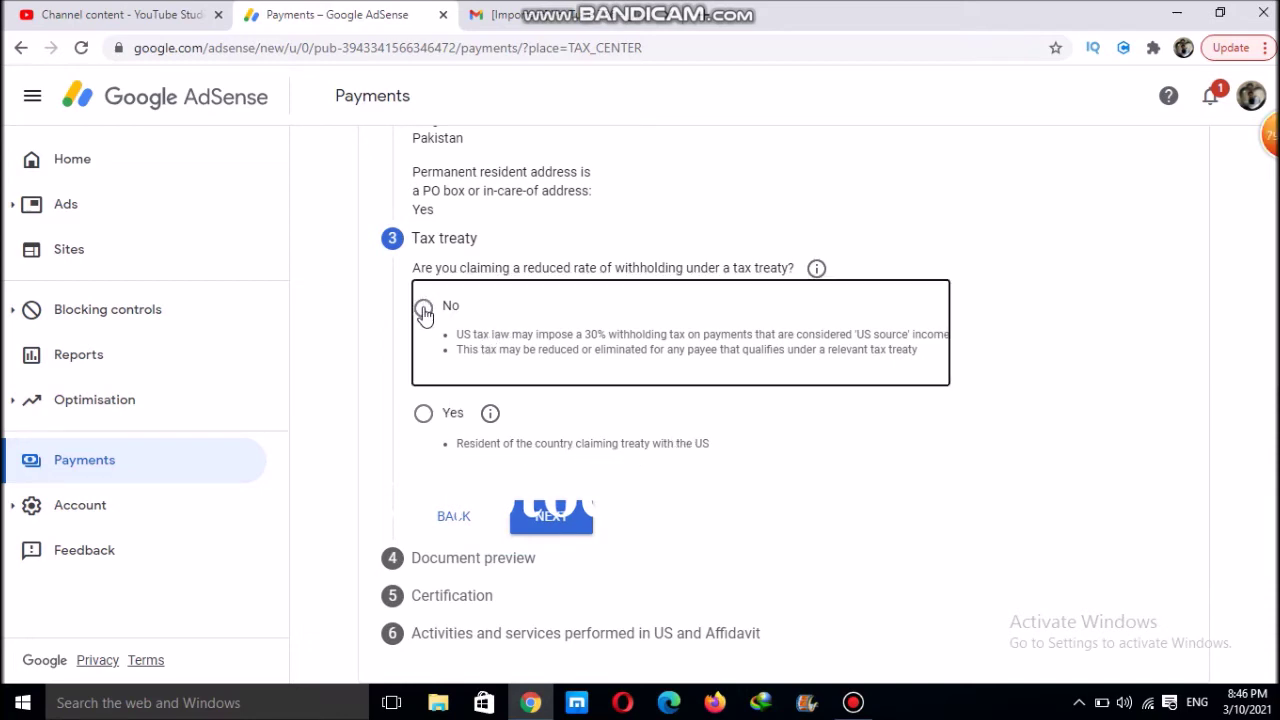
left_click(545, 527)
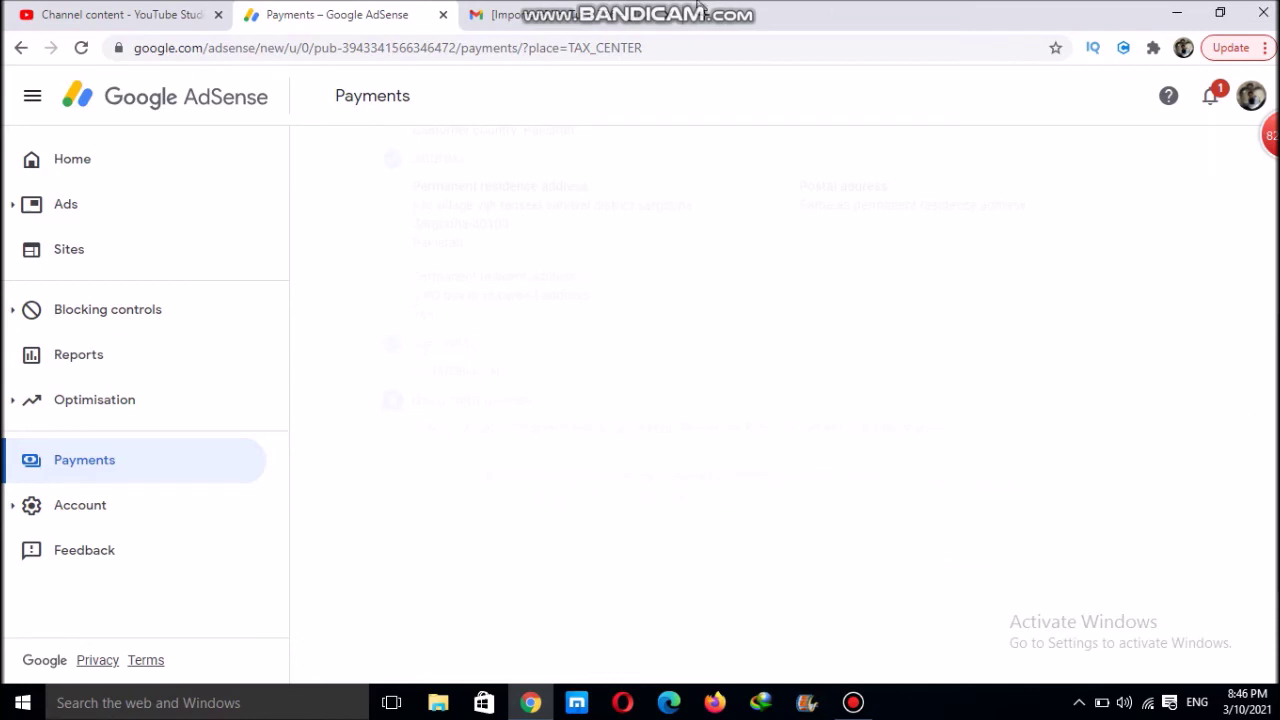
mouse_move(702, 8)
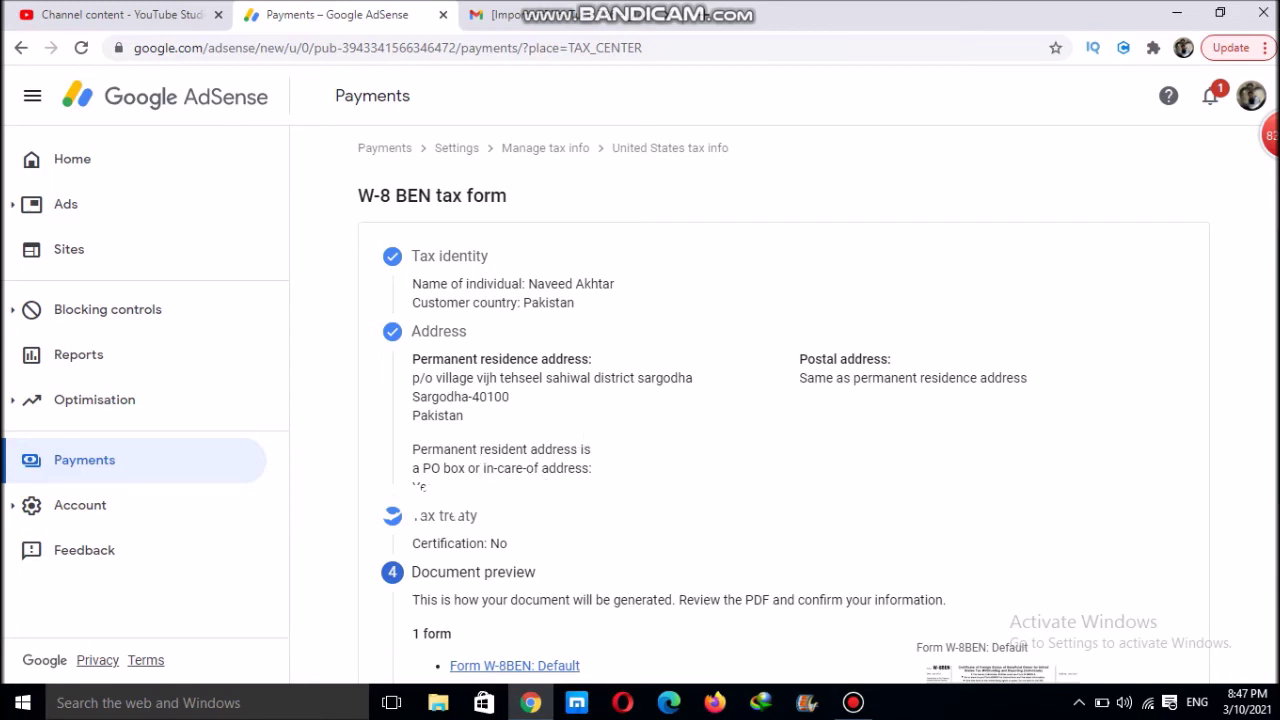
Confirm the generated W-8BEN document was reviewed and continue to Certification
scroll(1249, 391, "down", 2)
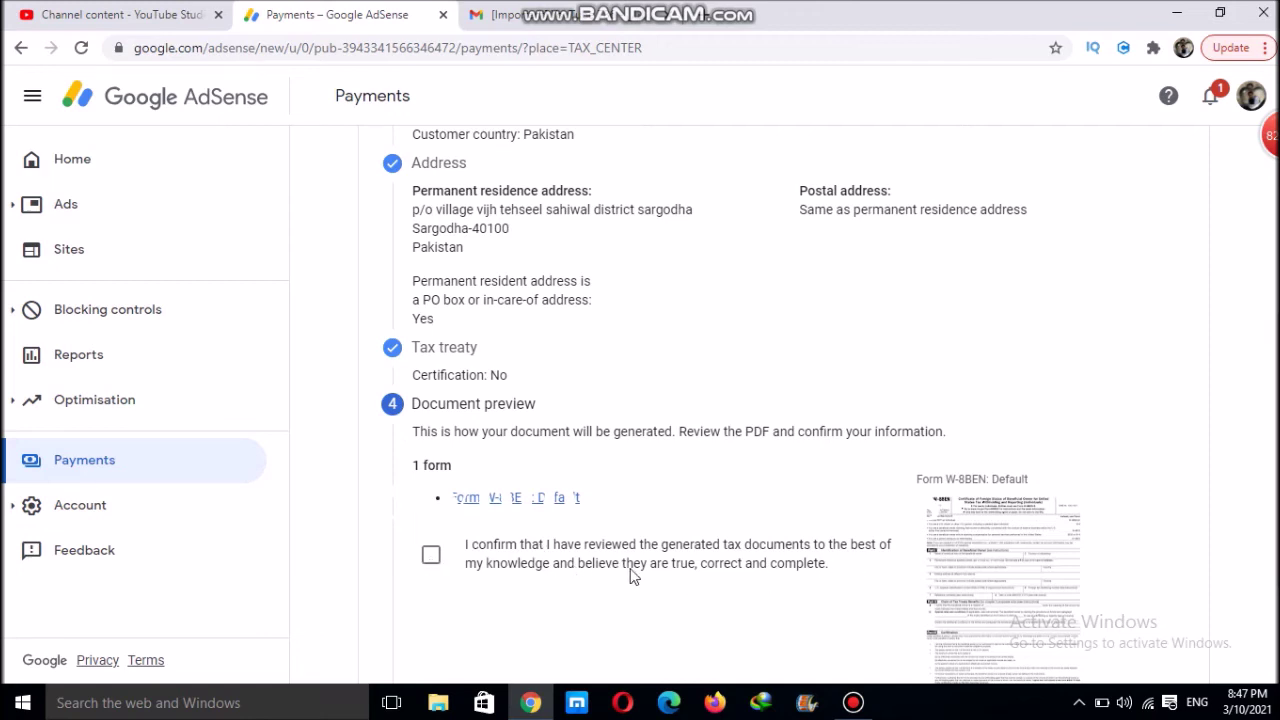
left_click(436, 563)
scroll(655, 611, "down", 2)
left_click(572, 562)
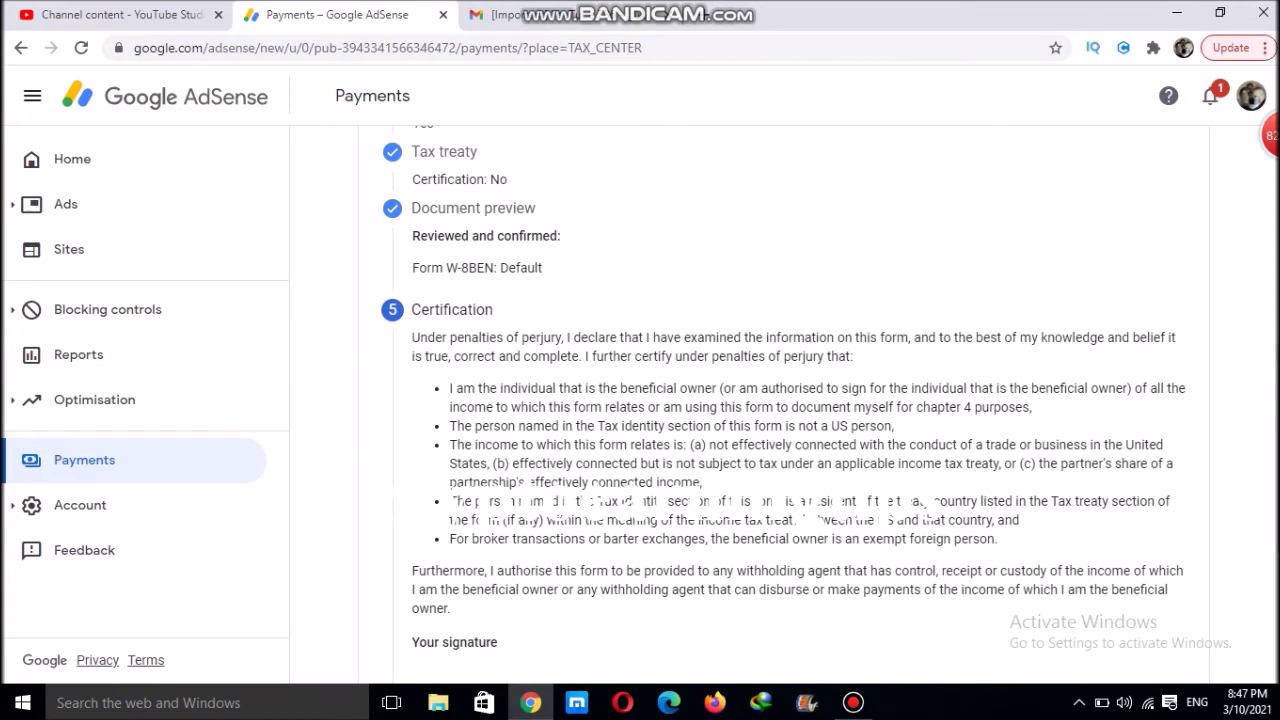
Enter the signer's full legal name, confirm being the listed person, and continue
scroll(652, 431, "down", 2)
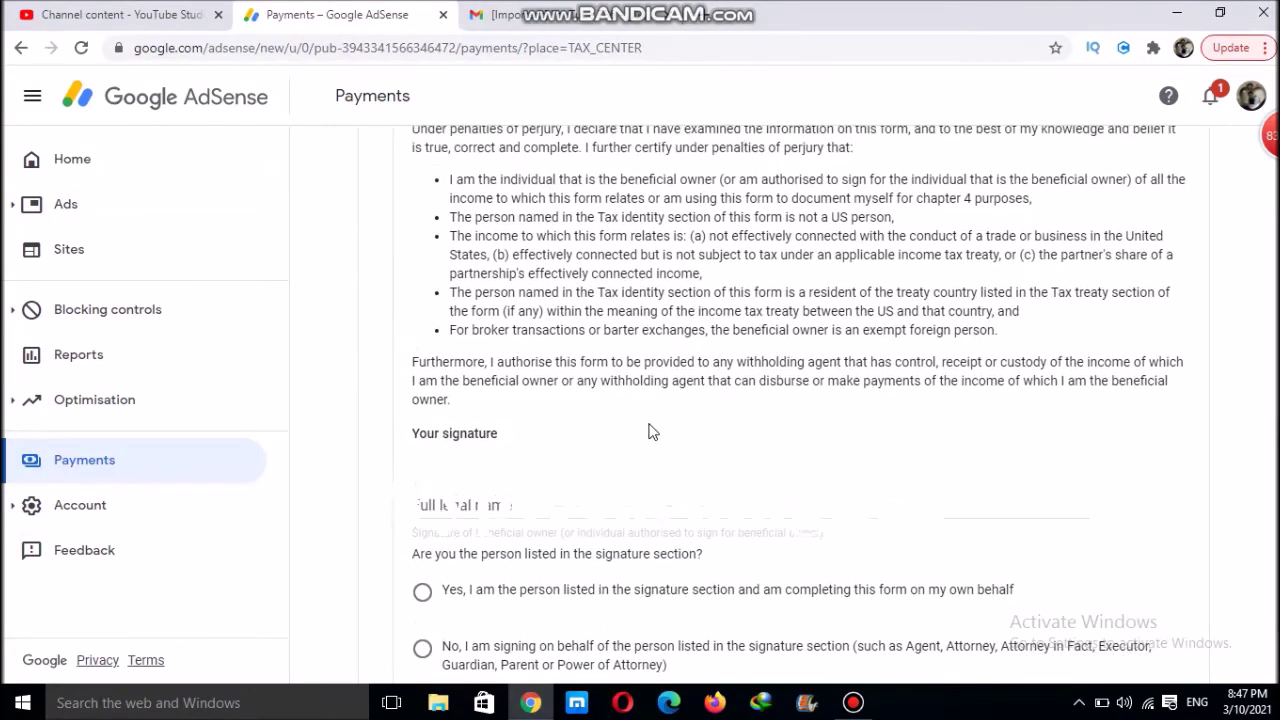
left_click(498, 507)
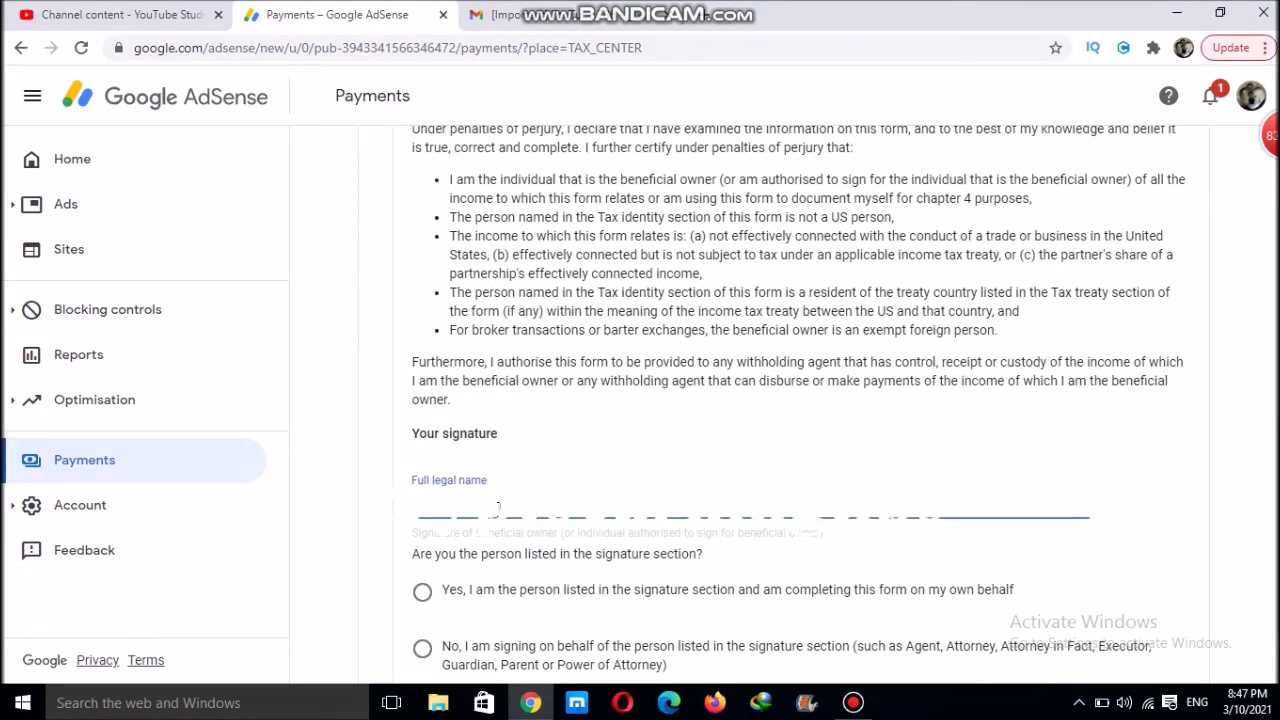
scroll(1146, 534, "down", 2)
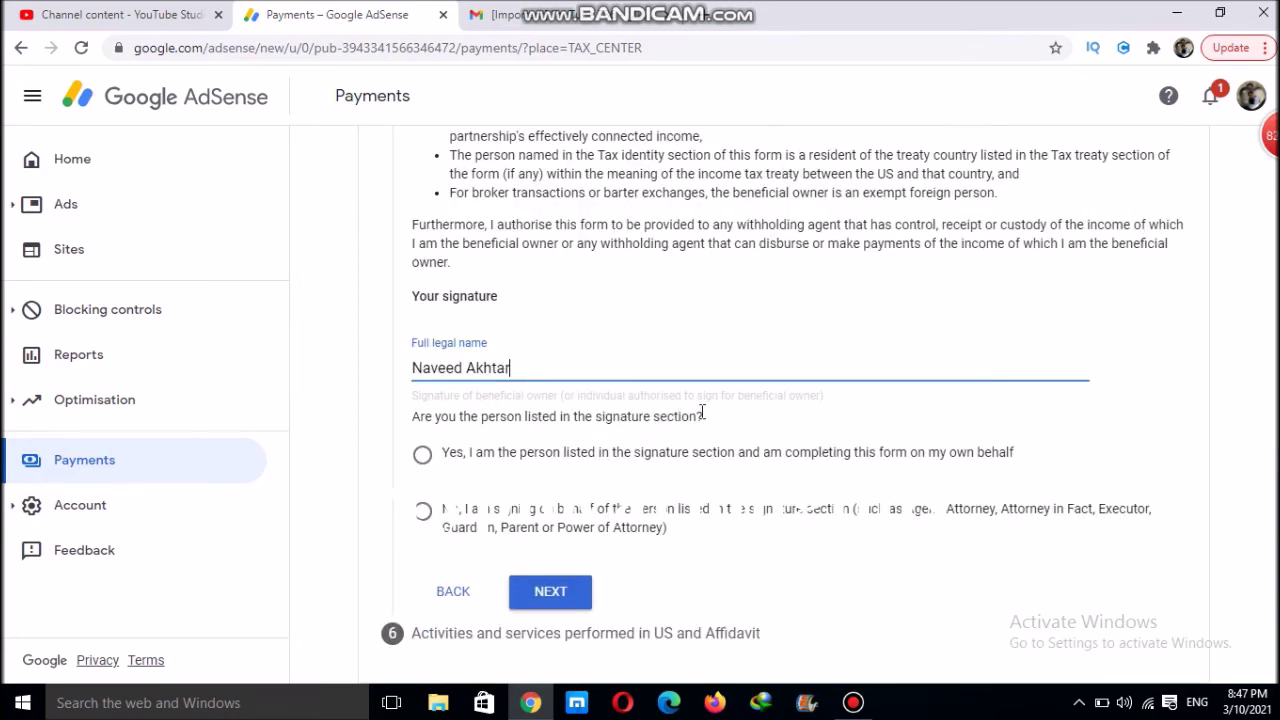
left_click(422, 454)
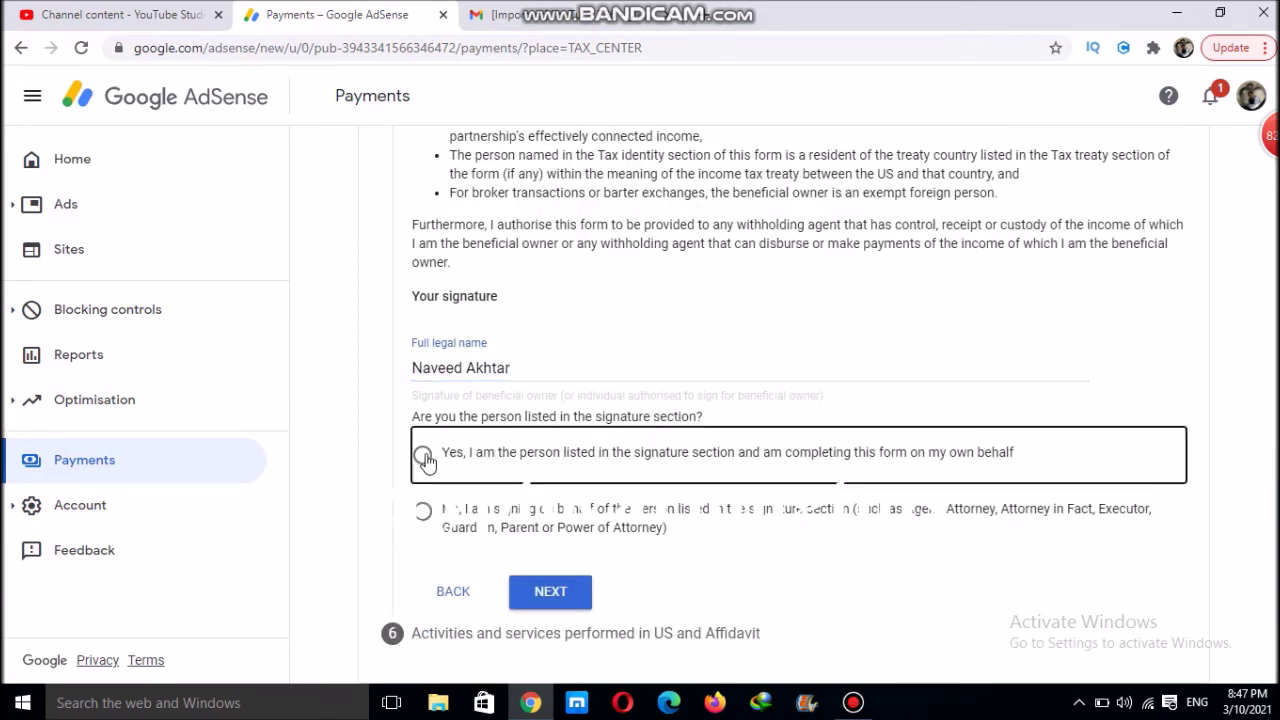
left_click(560, 592)
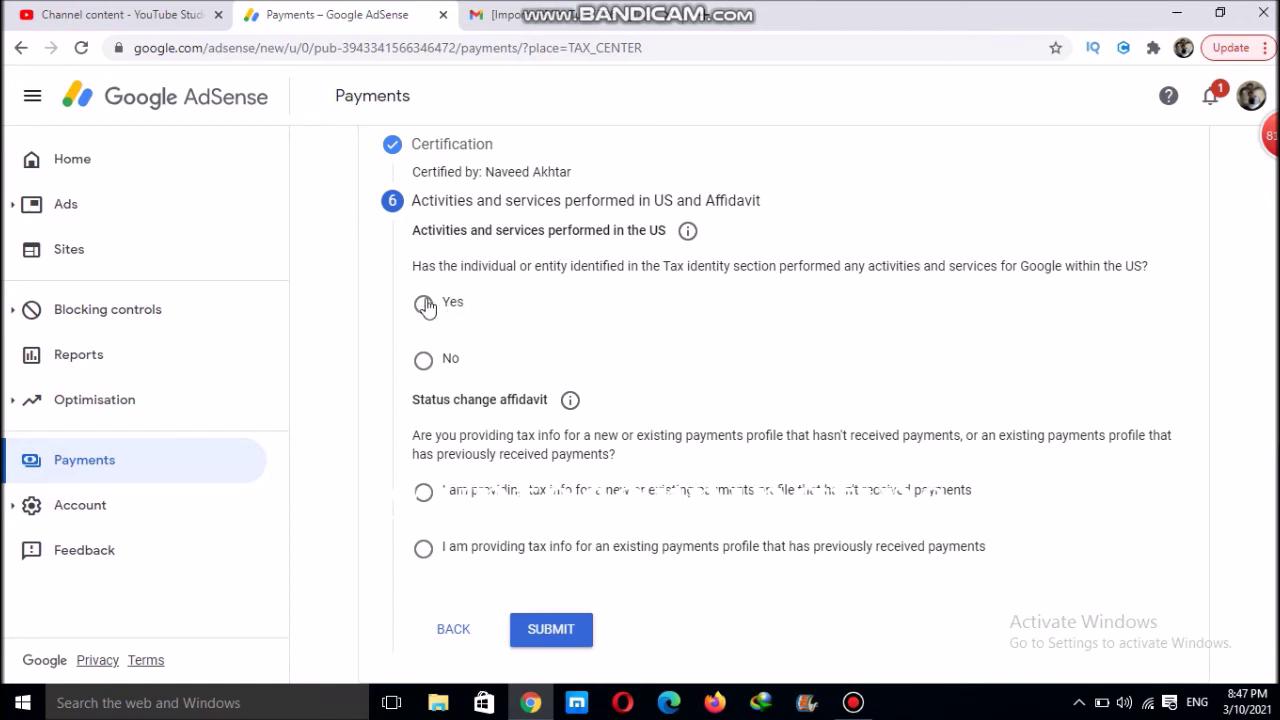
Answer Yes to US activities, choose the existing-profile affidavit, declare no changes since 1 January 2020, and submit
left_click(424, 304)
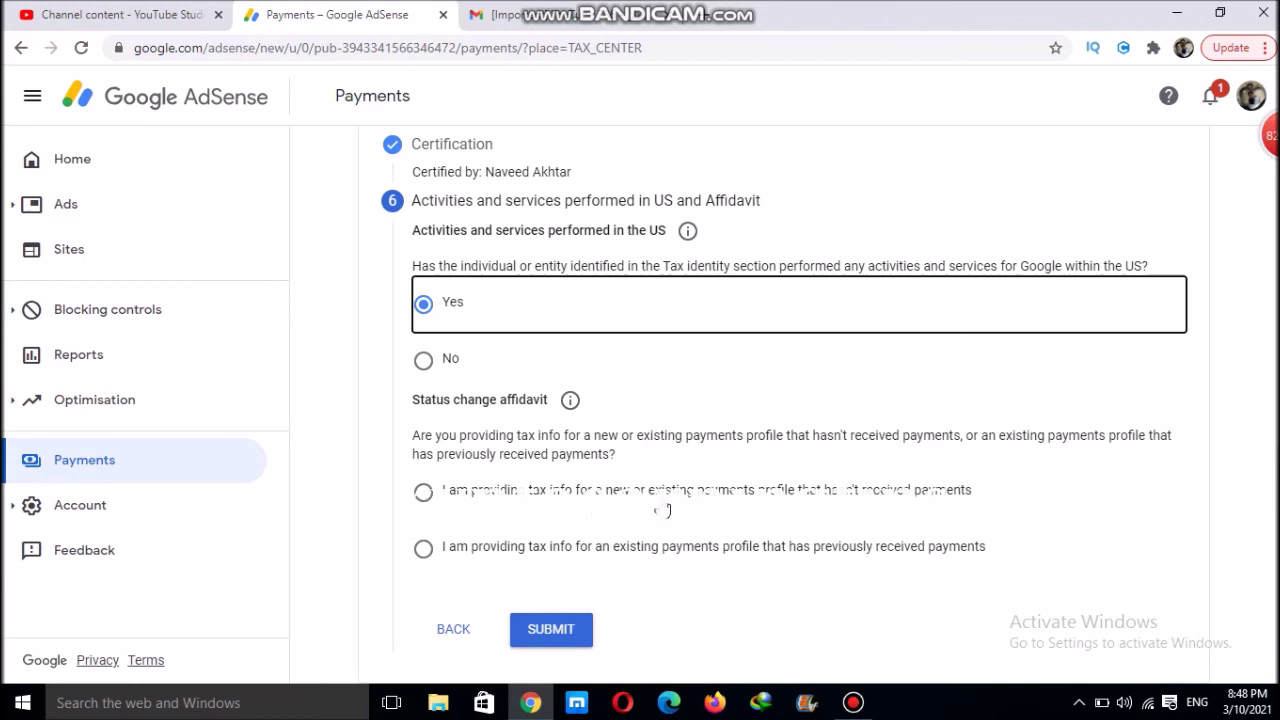
left_click(424, 551)
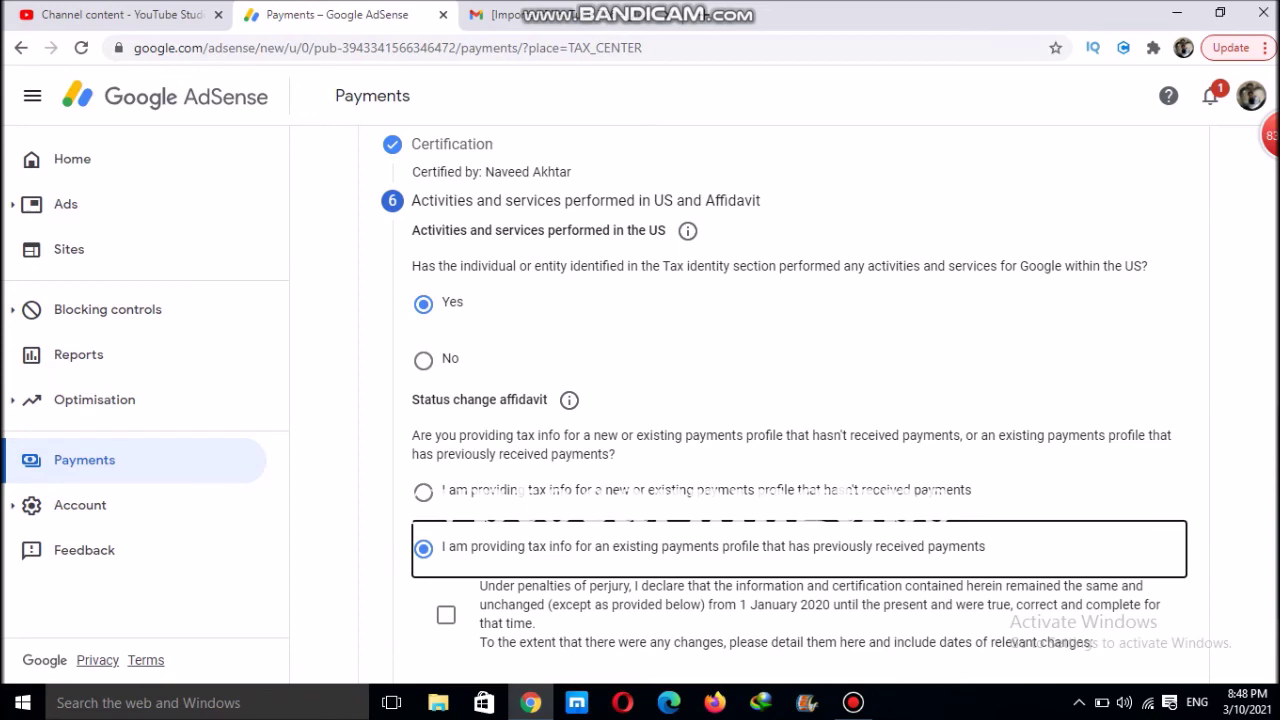
scroll(618, 430, "down", 2)
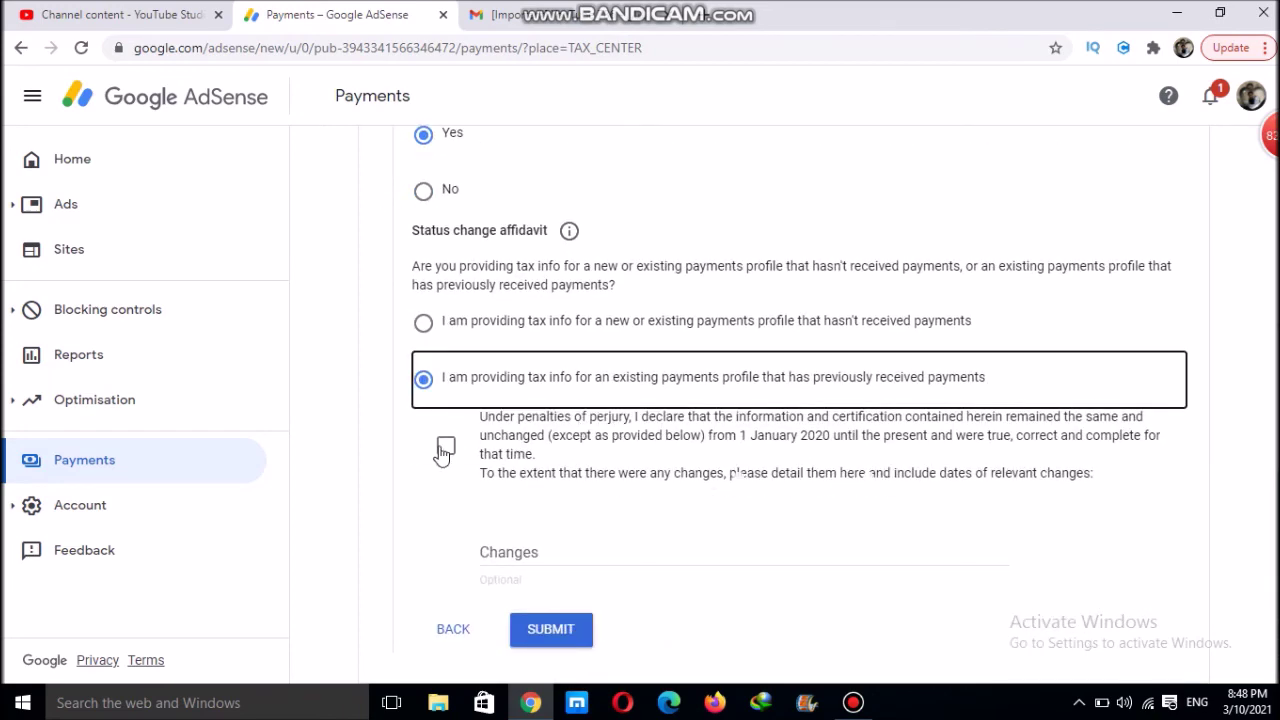
left_click(445, 449)
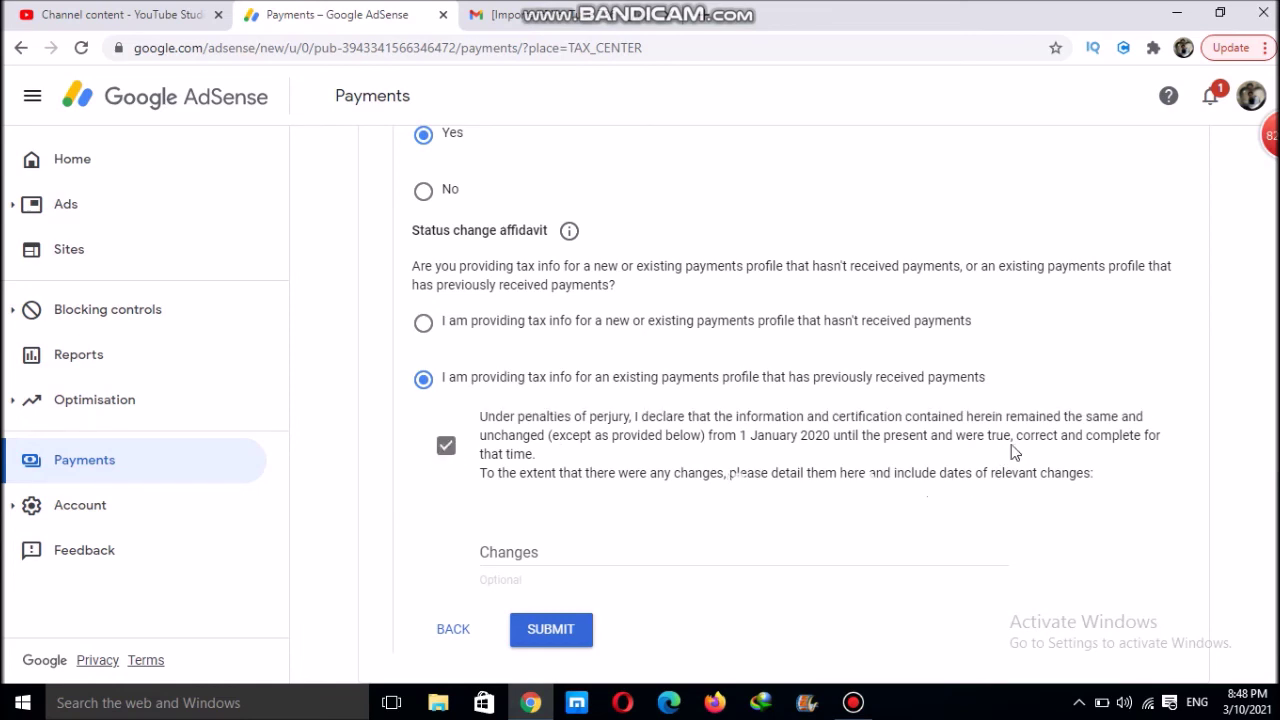
left_click(551, 631)
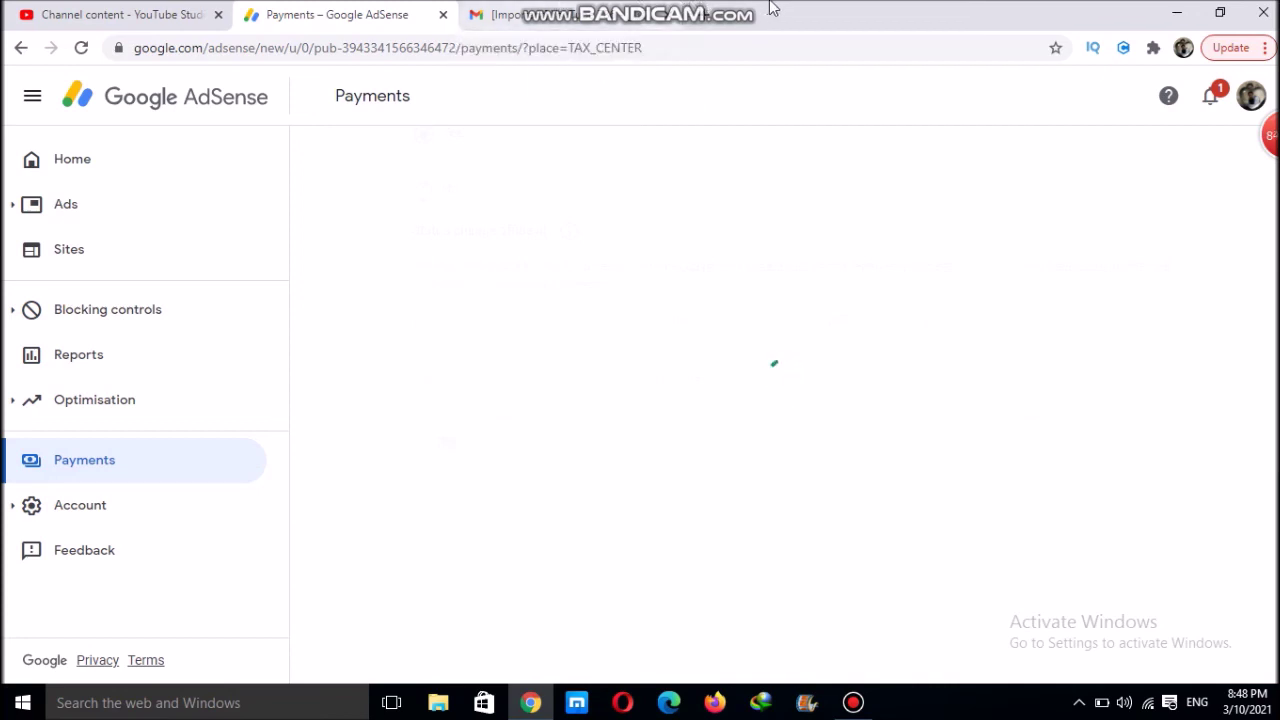
Review the Approved W-8 BEN entry on Manage tax info, then stop the recording
mouse_move(732, 18)
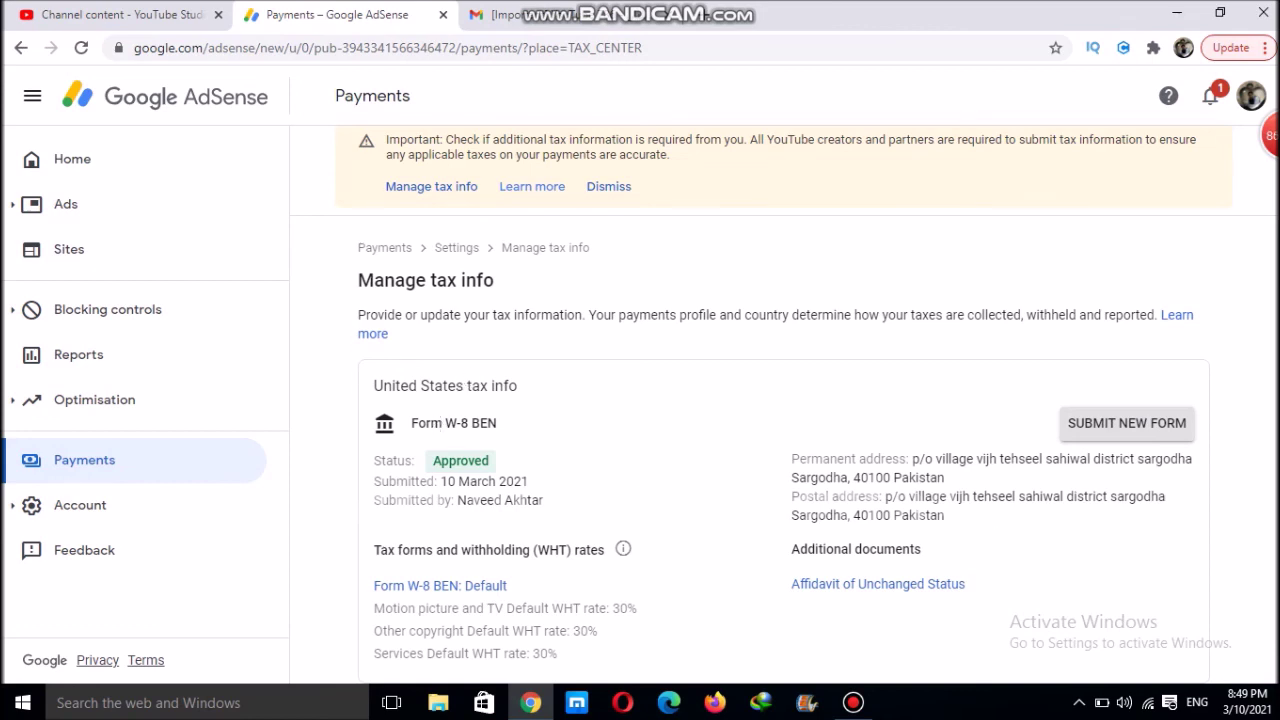
scroll(783, 405, "up", 1)
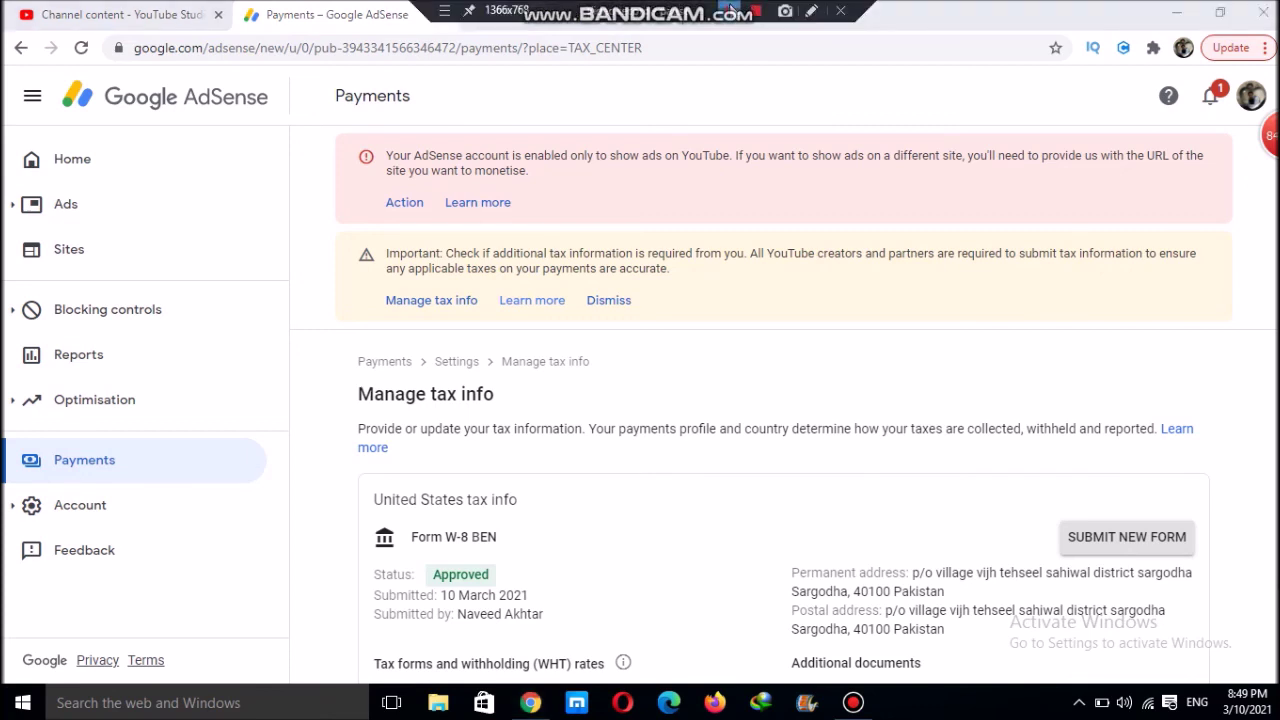
left_click(755, 12)
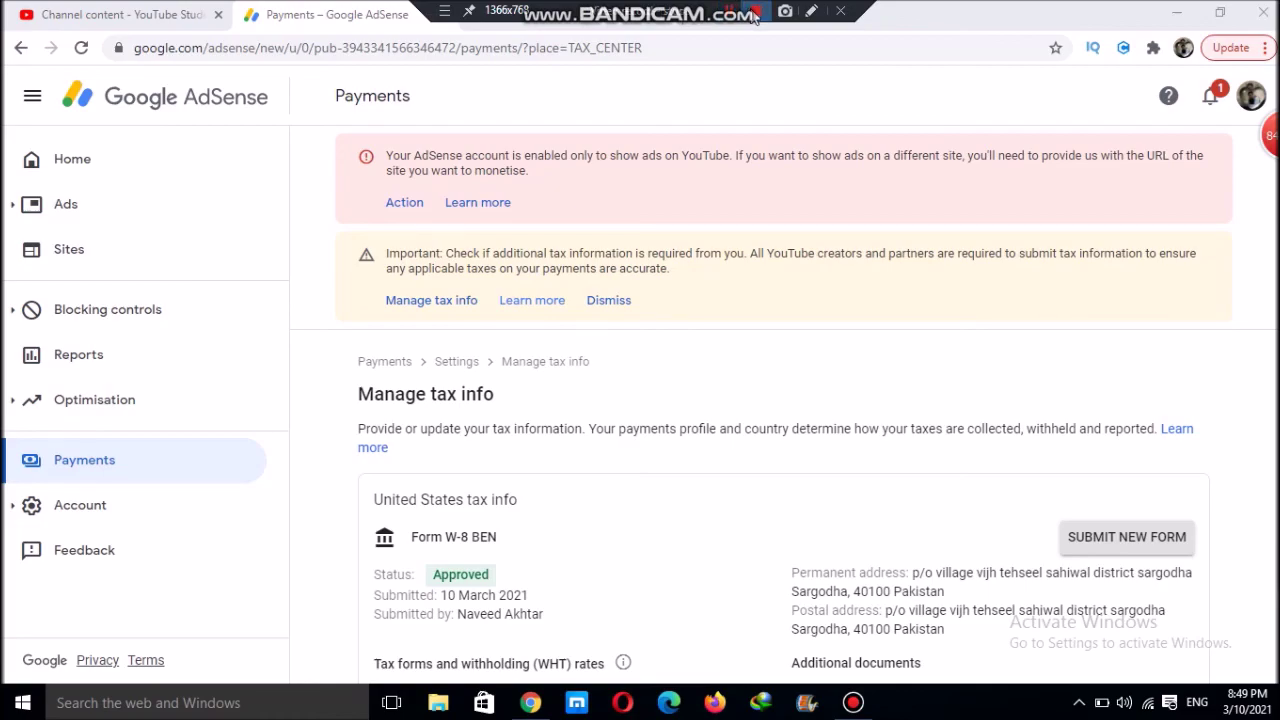